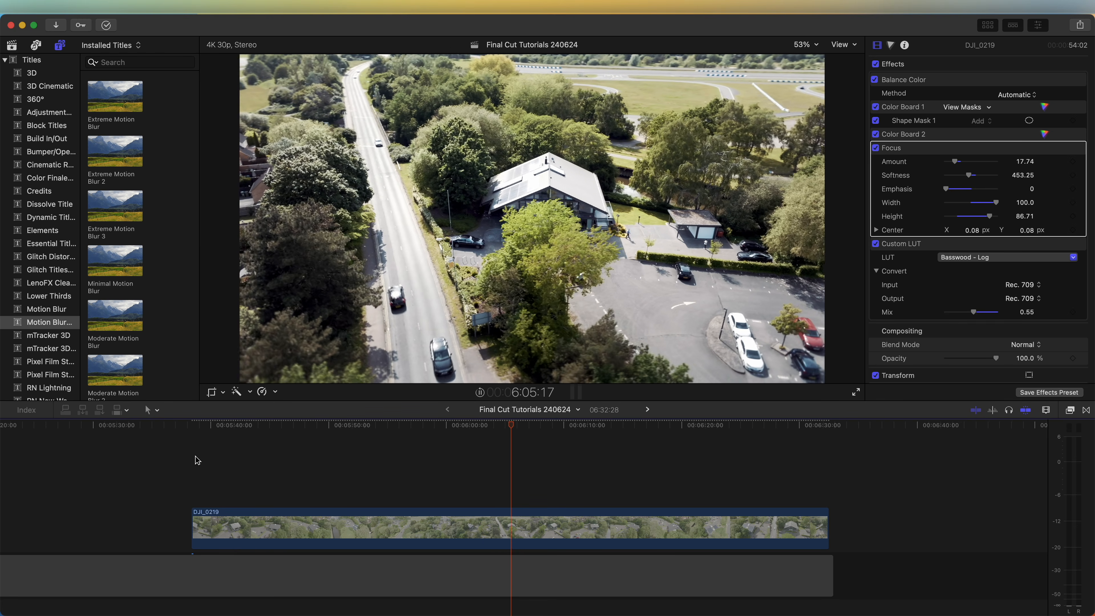
Select a 22:27 range of the DJI_0219 clip starting at 5:39:25 and make it a separate Normal (100%) speed segment
{"action": "scroll", "coordinate": [196, 460], "scroll_direction": "down", "scroll_amount": 2}
{"action": "left_click", "coordinate": [200, 426]}
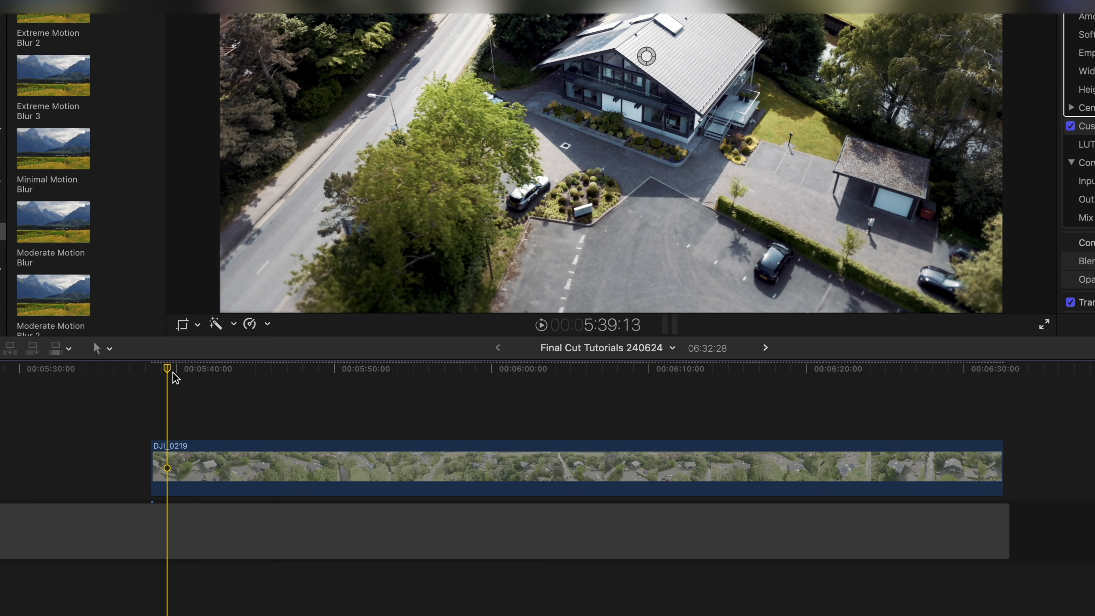
{"action": "left_click", "coordinate": [173, 370]}
{"action": "left_click", "coordinate": [174, 467]}
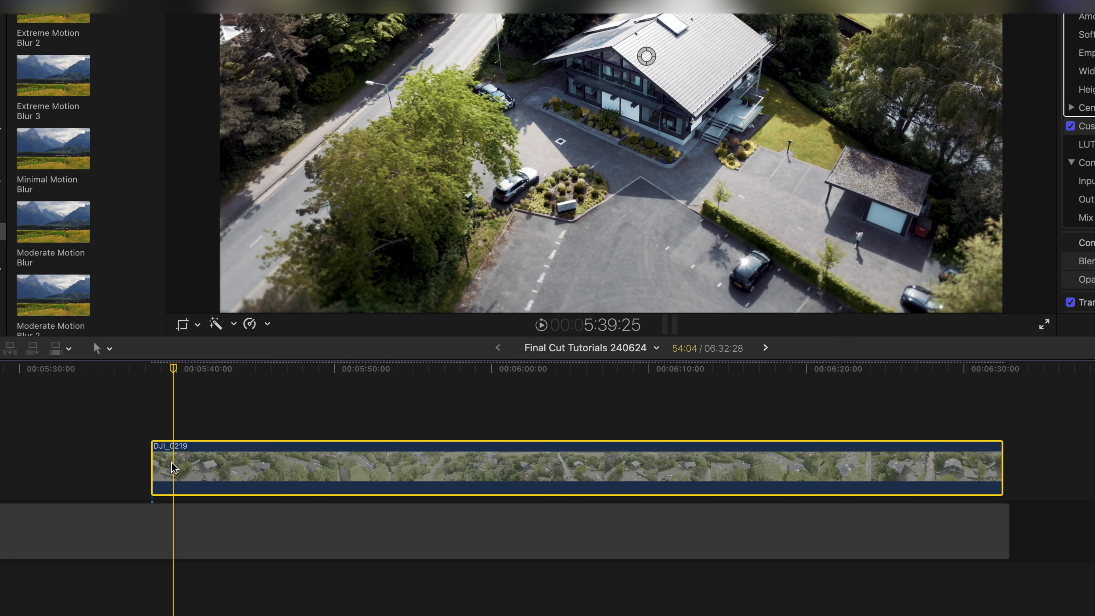
{"action": "key", "text": "r"}
{"action": "left_click_drag", "start_coordinate": [173, 466], "coordinate": [533, 480]}
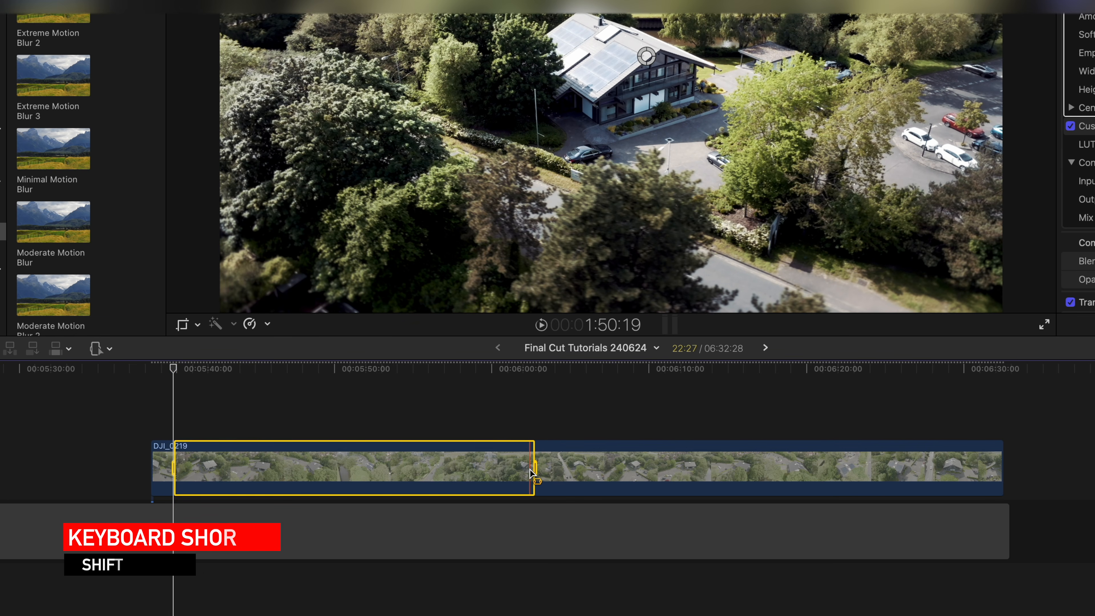
{"action": "key", "text": "shift+n"}
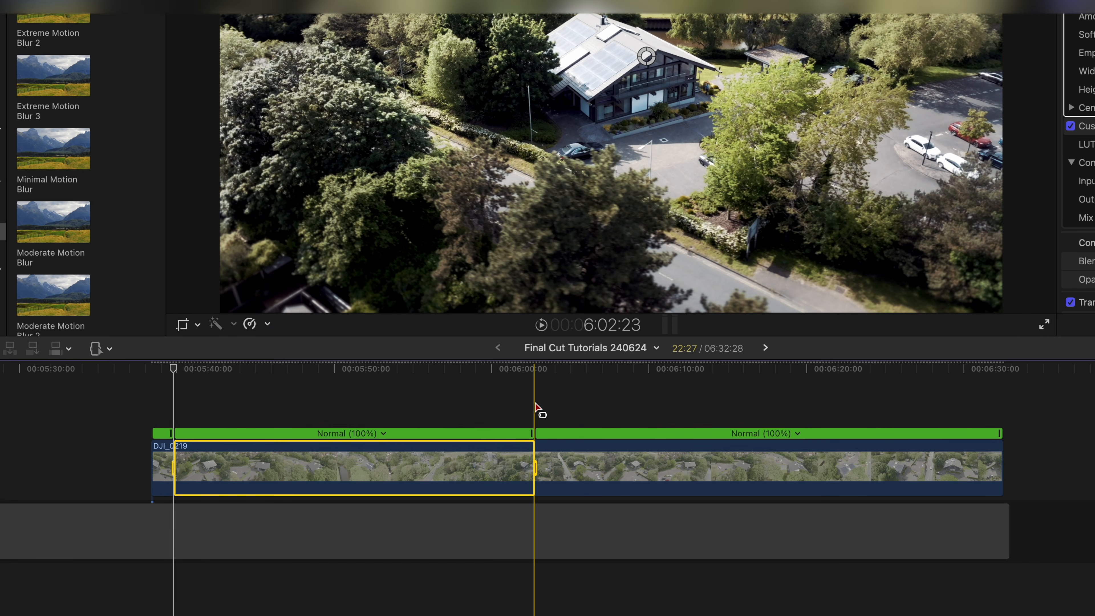
Select a 26:28 range of the clip starting at 6:03:26 and make it a separate Normal (100%) speed segment
{"action": "key", "text": "space"}
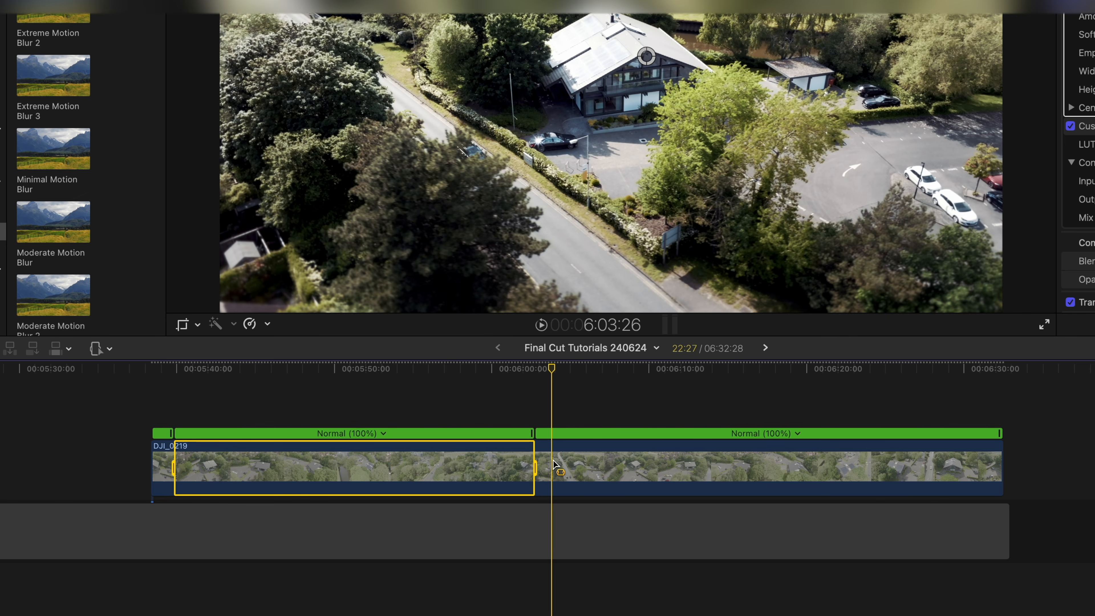
{"action": "left_click_drag", "start_coordinate": [554, 465], "coordinate": [977, 478]}
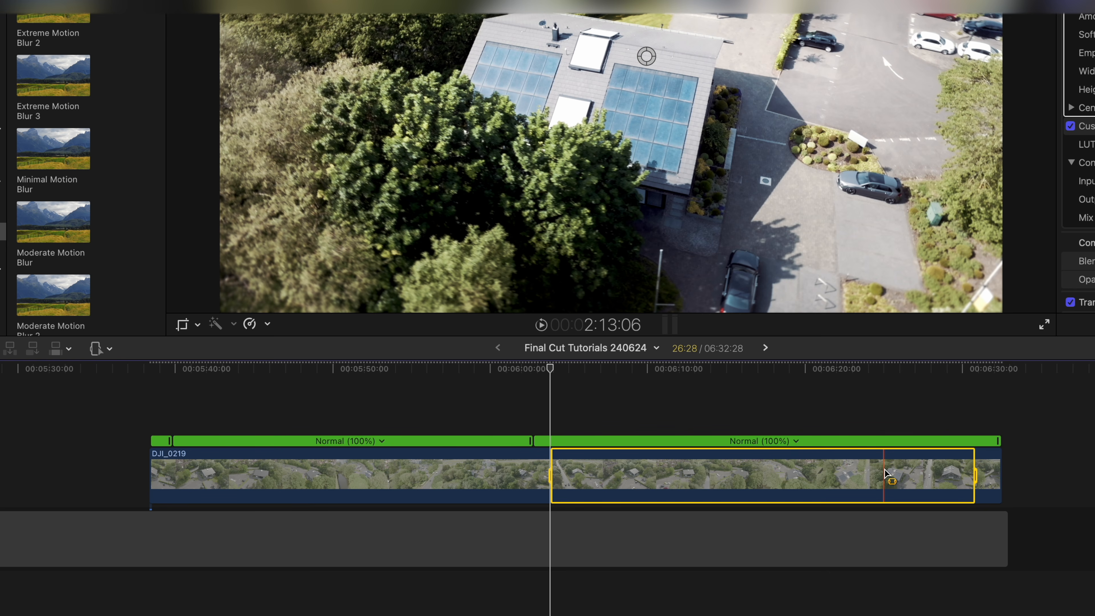
{"action": "key", "text": "shift+n"}
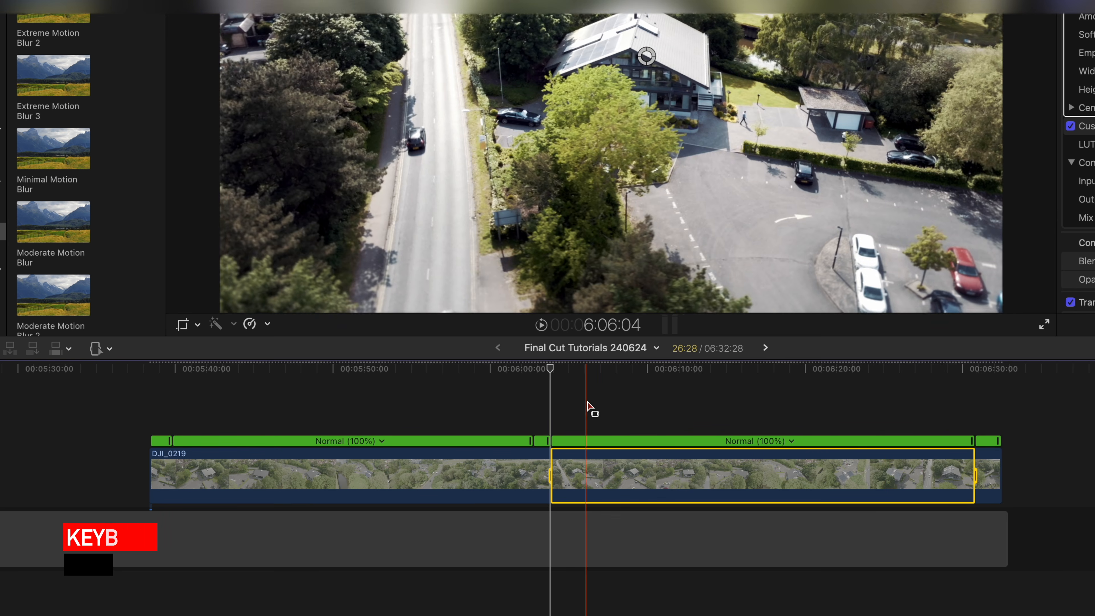
Speed up the first long speed segment by compressing it until the whole clip lasts about 31:22
{"action": "key", "text": "a"}
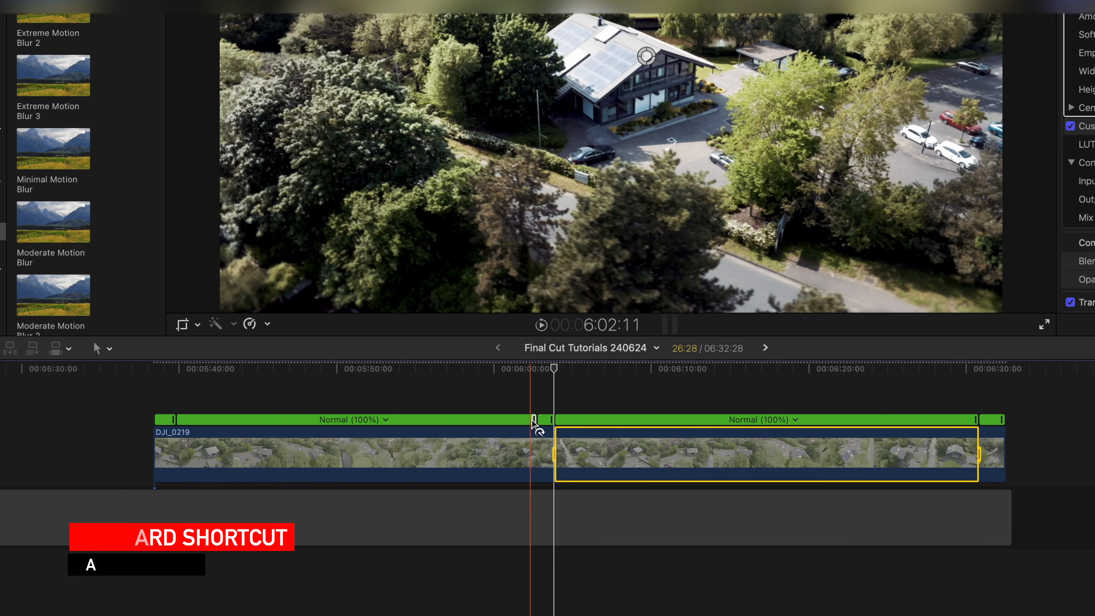
{"action": "left_click_drag", "start_coordinate": [534, 419], "coordinate": [403, 420]}
{"action": "left_click_drag", "start_coordinate": [309, 429], "coordinate": [218, 427]}
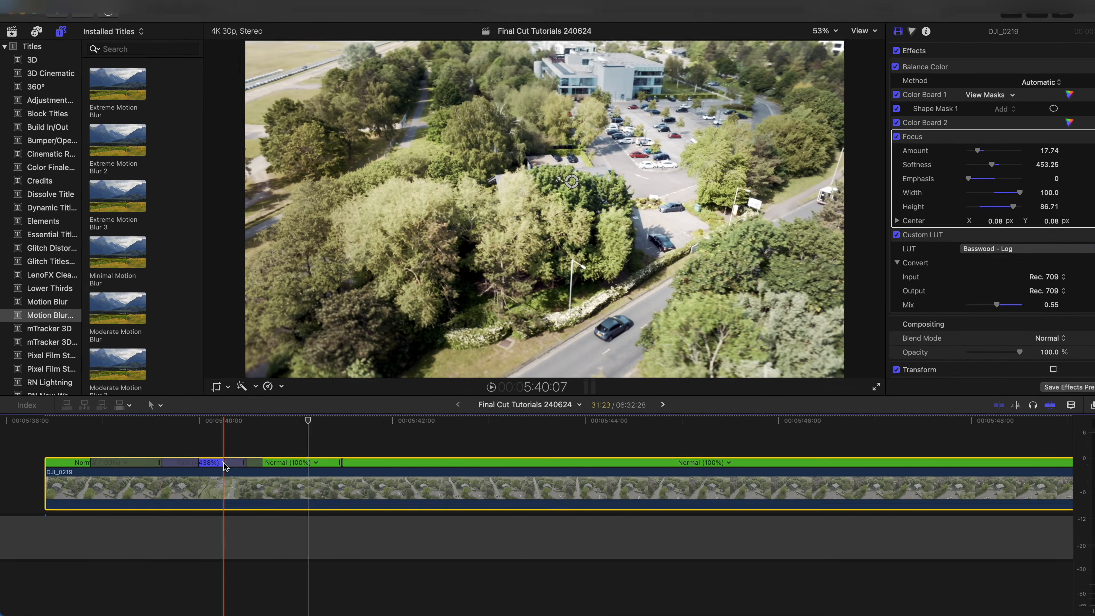
{"action": "left_click_drag", "start_coordinate": [215, 467], "coordinate": [208, 467]}
{"action": "mouse_move", "coordinate": [331, 380]}
{"action": "left_mouse_down"}
{"action": "mouse_move", "coordinate": [305, 379]}
{"action": "mouse_move", "coordinate": [320, 382]}
{"action": "left_mouse_up"}
{"action": "left_click_drag", "start_coordinate": [404, 382], "coordinate": [456, 380]}
Speed up the second long speed segment by compressing it until the whole clip lasts about 5:11
{"action": "key", "text": "super+minus"}
{"action": "key", "text": "super+minus"}
{"action": "scroll", "coordinate": [959, 349], "scroll_direction": "right", "scroll_amount": 3}
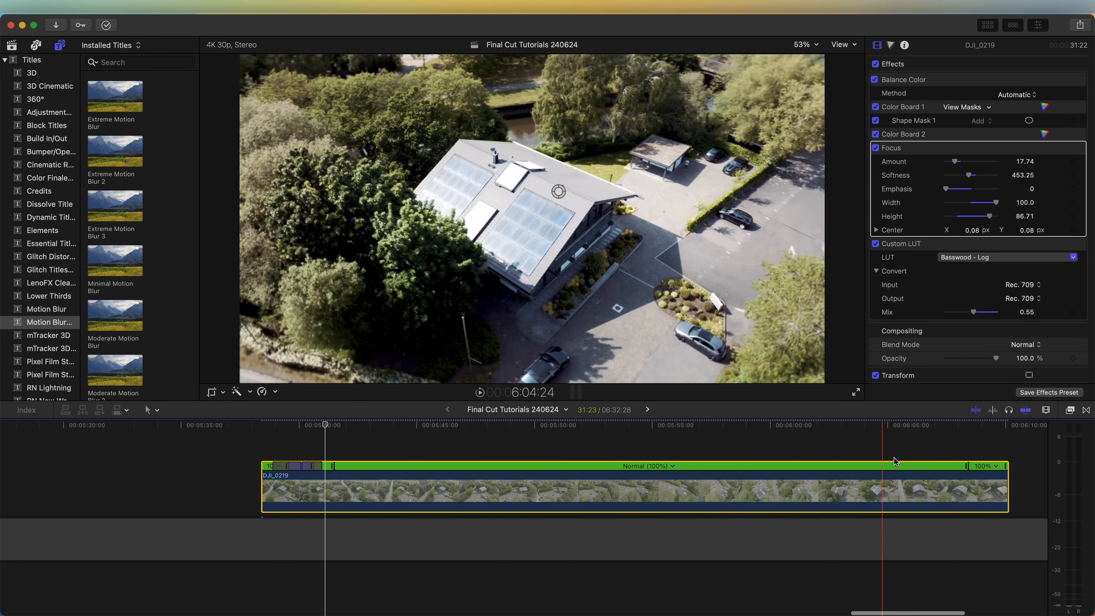
{"action": "left_click_drag", "start_coordinate": [965, 465], "coordinate": [357, 468]}
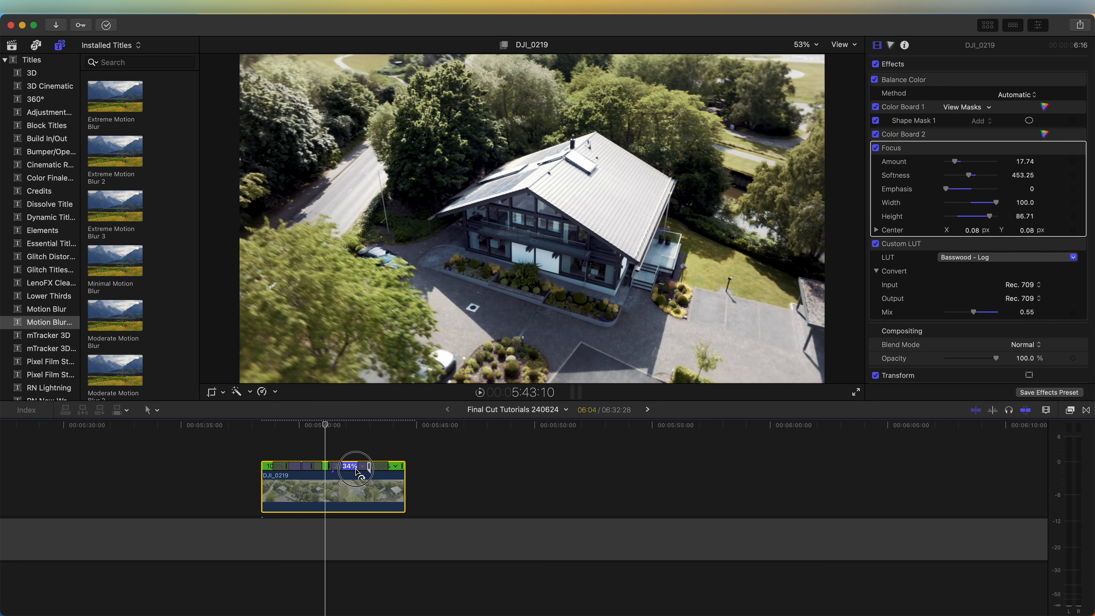
{"action": "left_click_drag", "start_coordinate": [357, 468], "coordinate": [346, 468]}
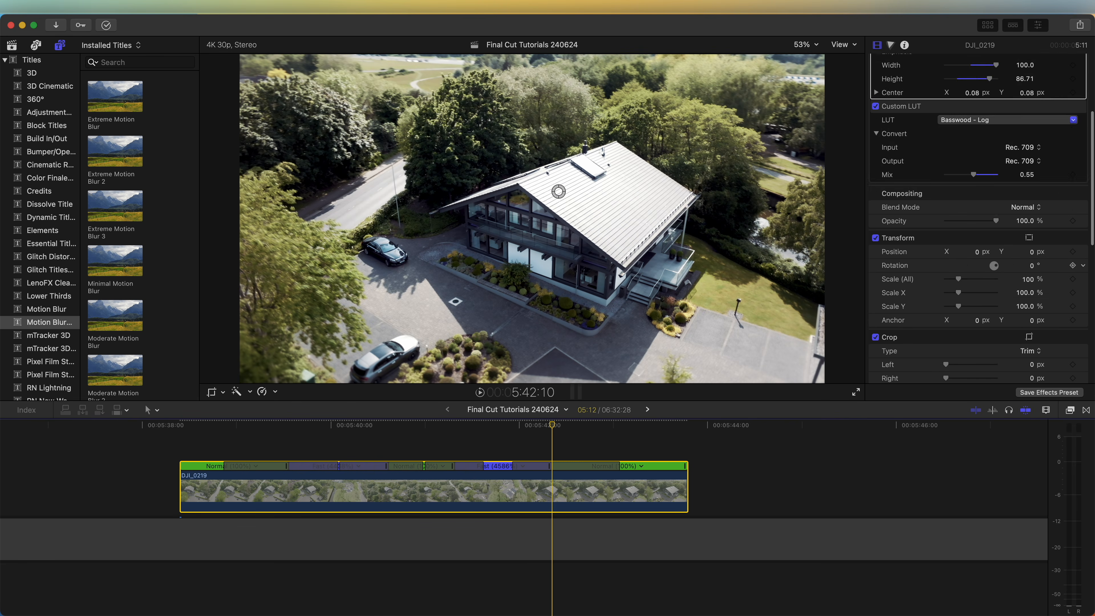
Enable Stabilization with the Automatic method on the speed-ramped DJI_0219 clip and play it back
{"action": "scroll", "coordinate": [895, 278], "scroll_direction": "down", "scroll_amount": 10}
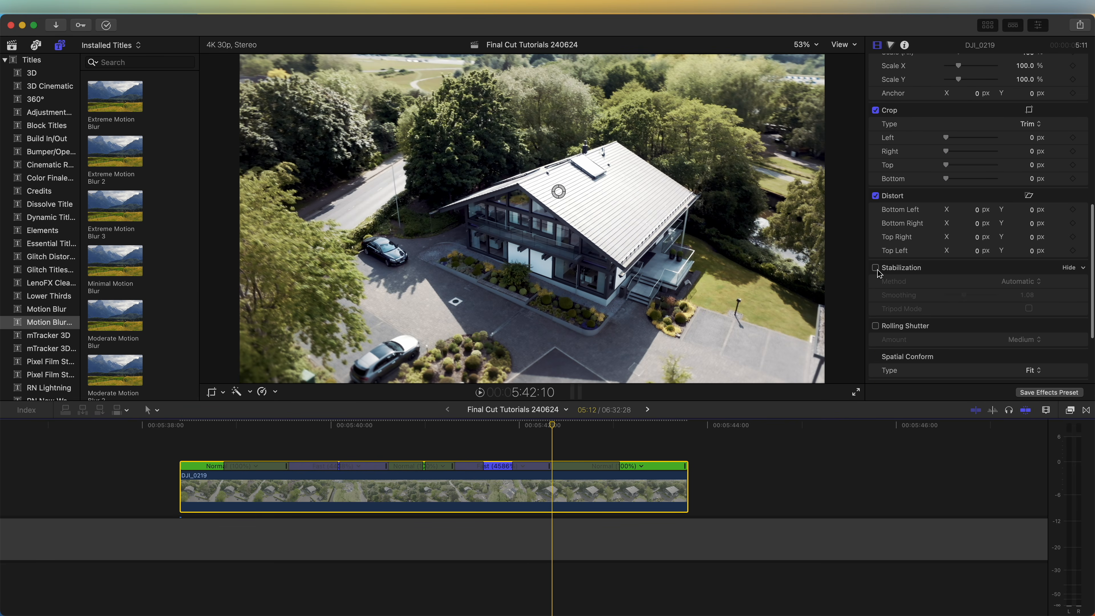
{"action": "left_click", "coordinate": [876, 268]}
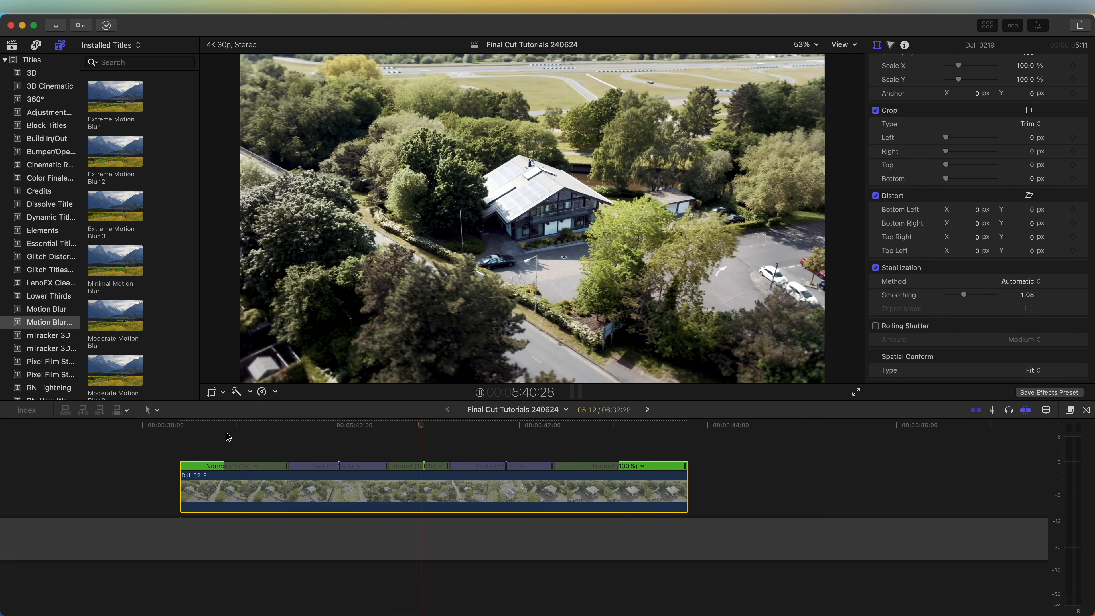
{"action": "key", "text": "space"}
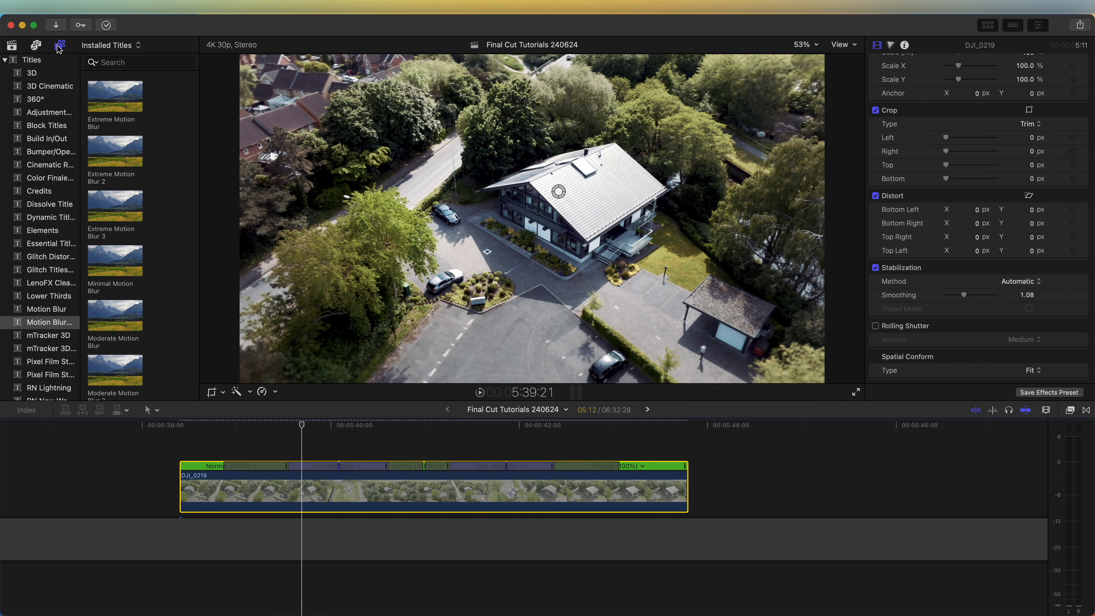
Add a Moderate Motion Blur title lasting about 1:01 over the first speed ramp and another lasting about 1:04 over the second
{"action": "left_click", "coordinate": [59, 48]}
{"action": "left_click", "coordinate": [61, 48]}
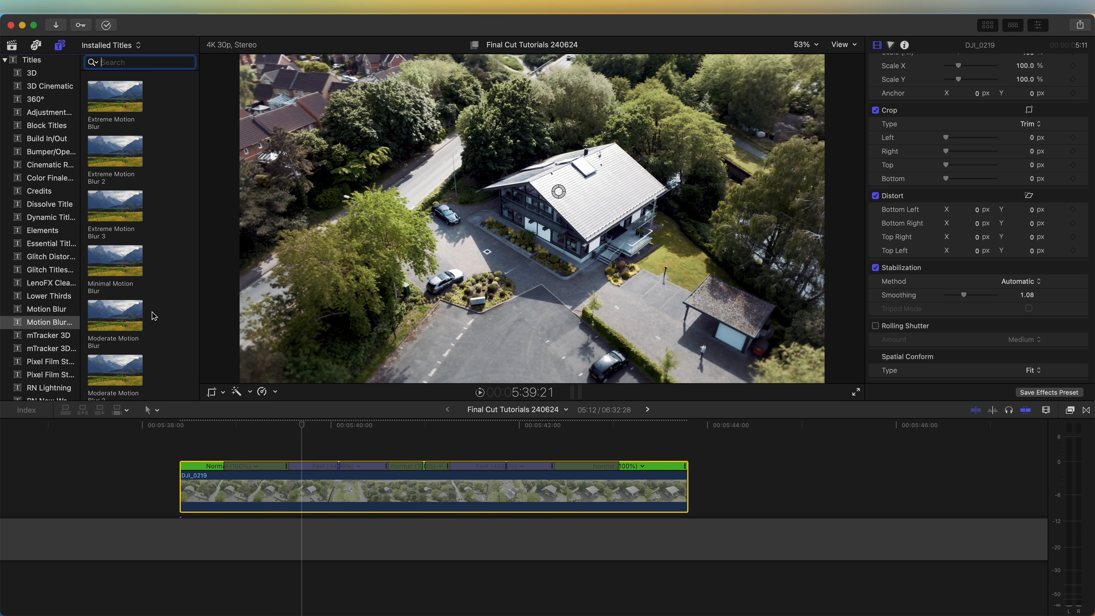
{"action": "left_click_drag", "start_coordinate": [129, 316], "coordinate": [294, 454]}
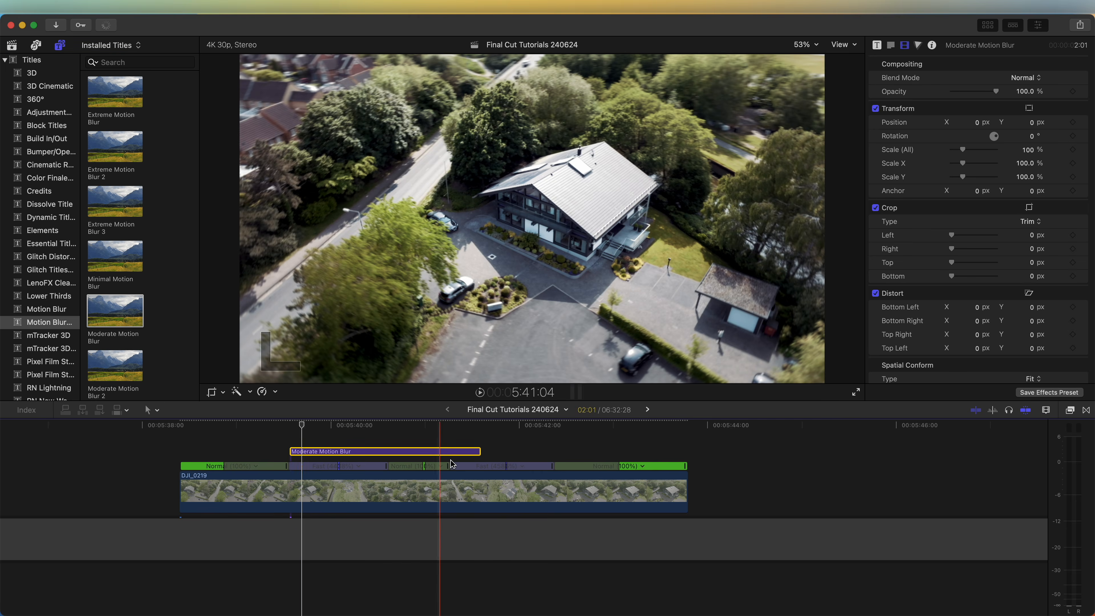
{"action": "left_click_drag", "start_coordinate": [480, 452], "coordinate": [387, 452]}
{"action": "left_click_drag", "start_coordinate": [332, 427], "coordinate": [328, 428]}
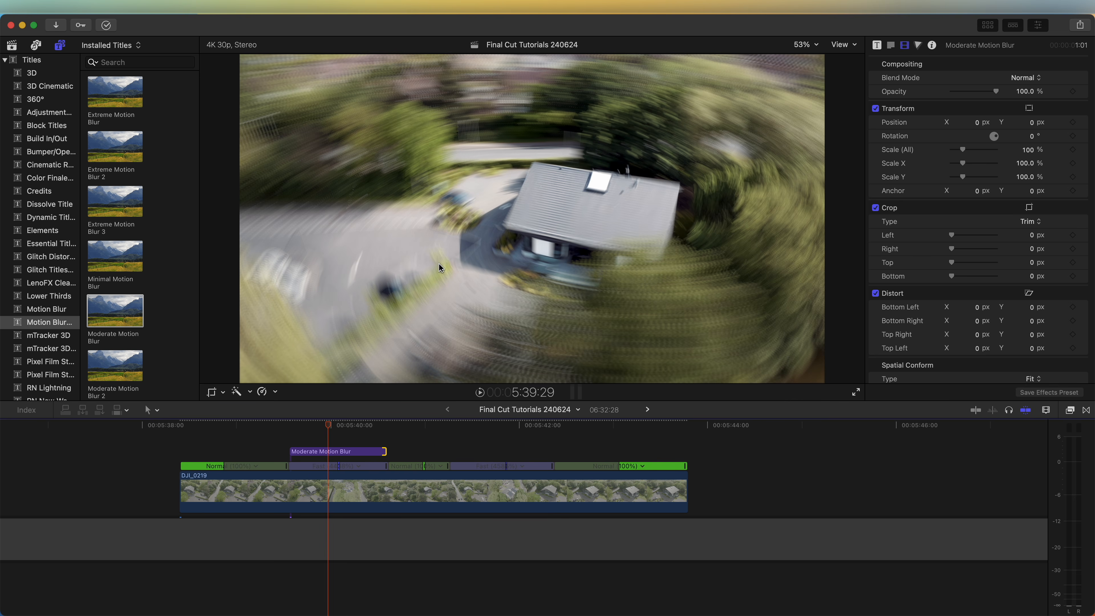
{"action": "left_click_drag", "start_coordinate": [348, 424], "coordinate": [553, 452]}
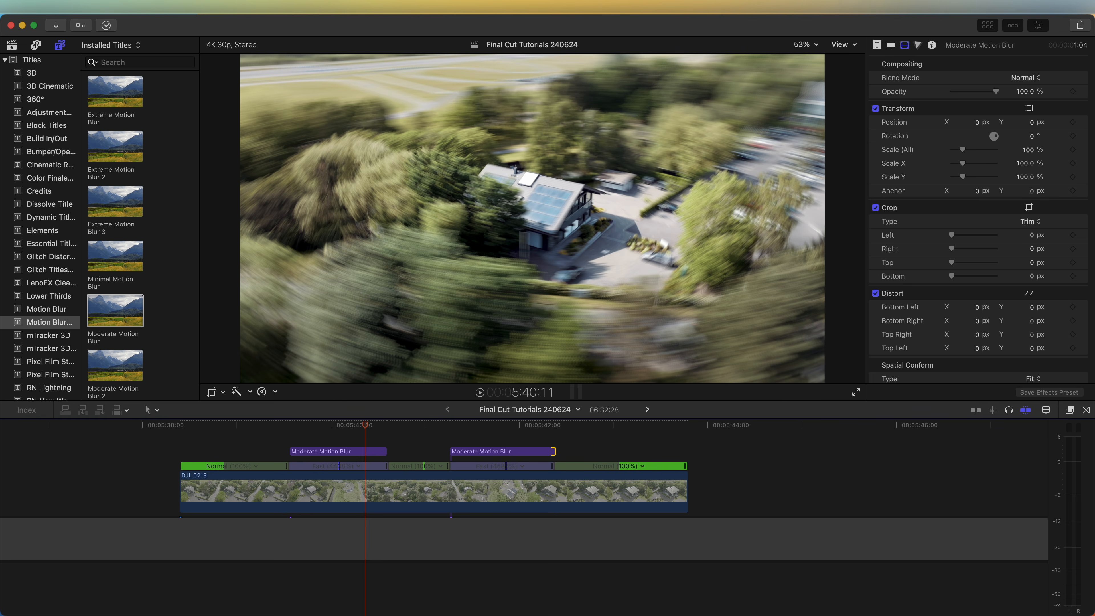
Set the viewer's media playback to Proxy Only and play the speed-ramped clip from near its start
{"action": "left_click", "coordinate": [843, 46]}
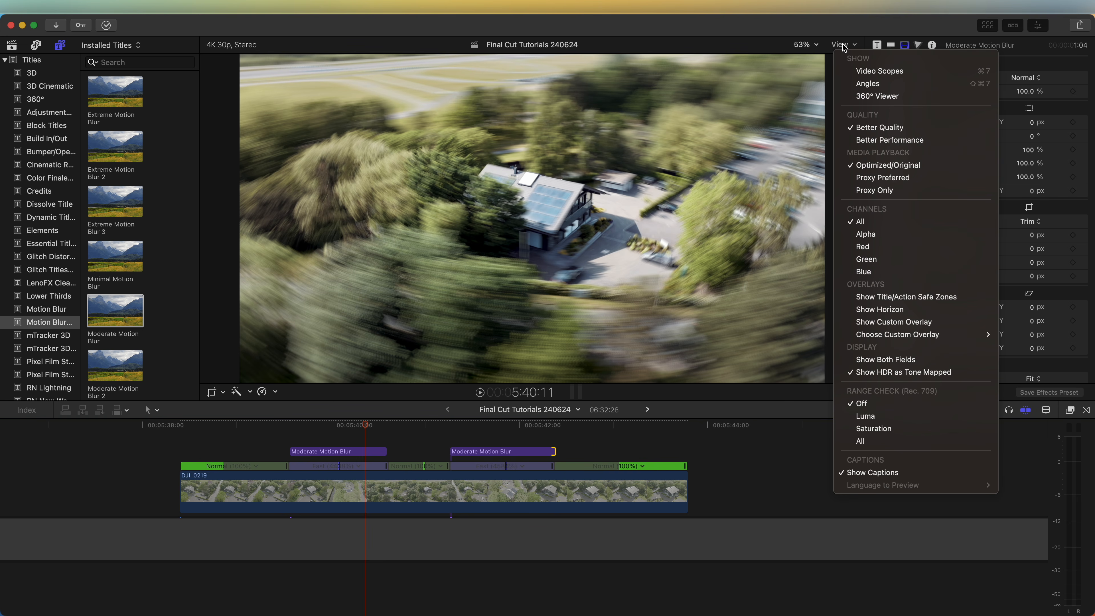
{"action": "left_click", "coordinate": [872, 191]}
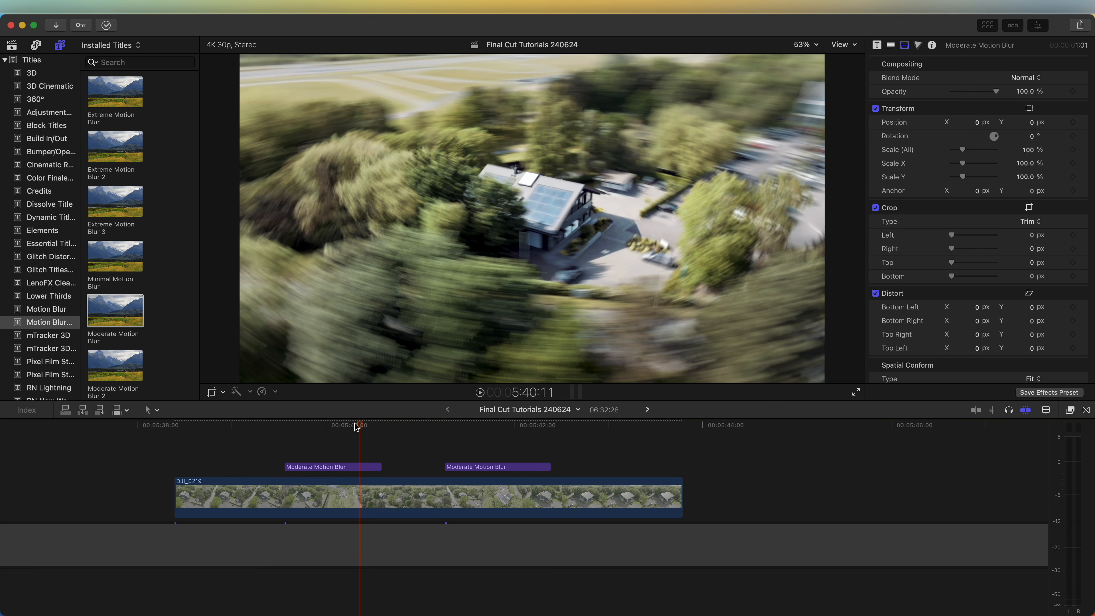
{"action": "left_click", "coordinate": [363, 497]}
{"action": "left_click", "coordinate": [215, 423]}
{"action": "key", "text": "space"}
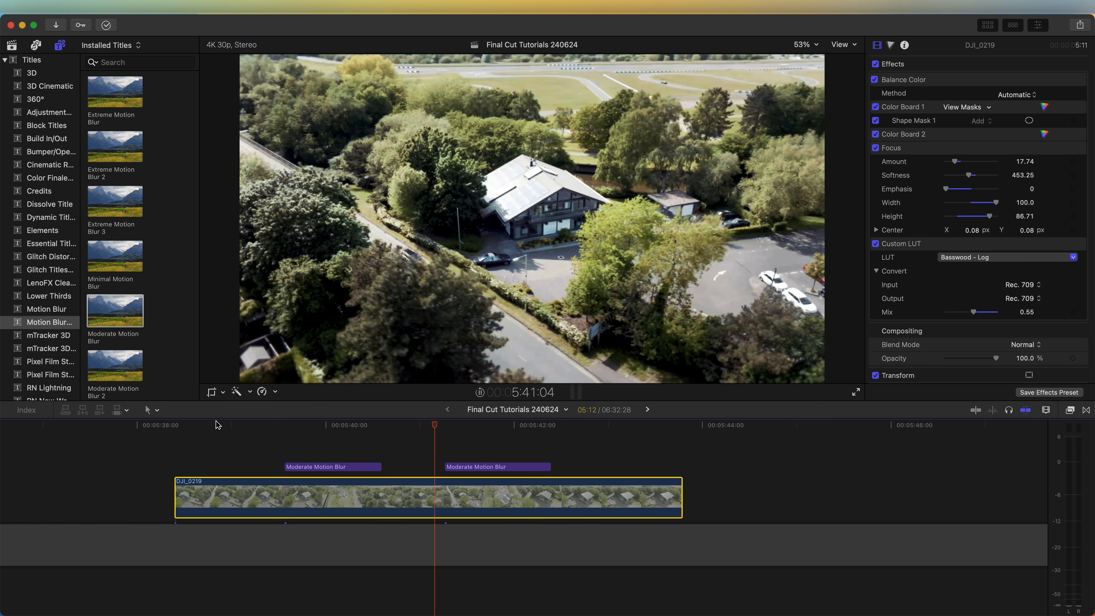
{"action": "left_click", "coordinate": [216, 425]}
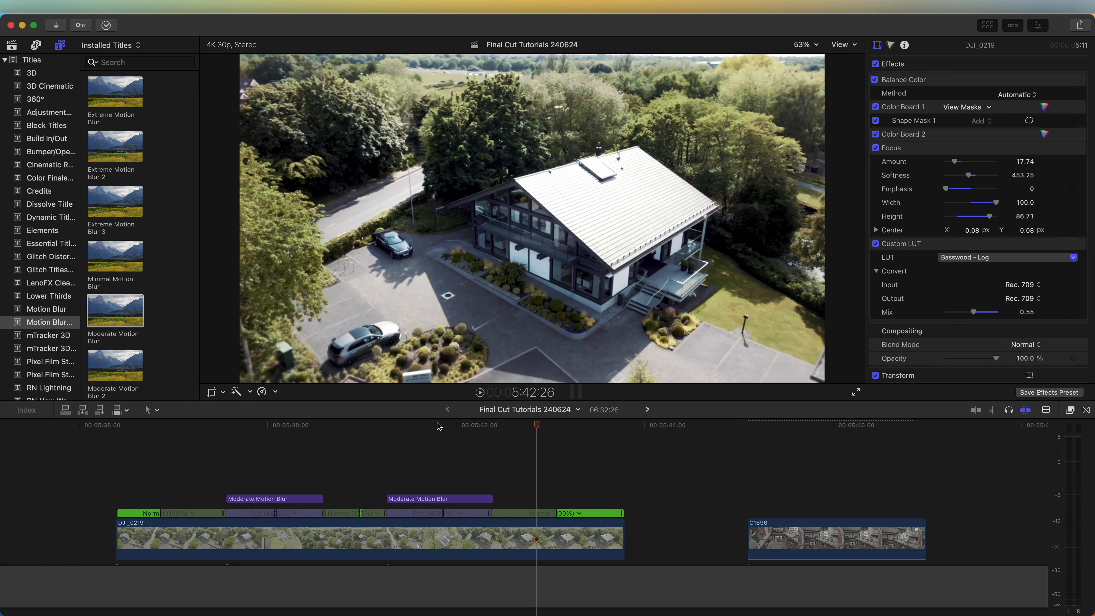
Place the interior clip C1696 above DJI_0219 starting at about 5:42:00, after playing it, and preview the transition between them
{"action": "left_click", "coordinate": [793, 543]}
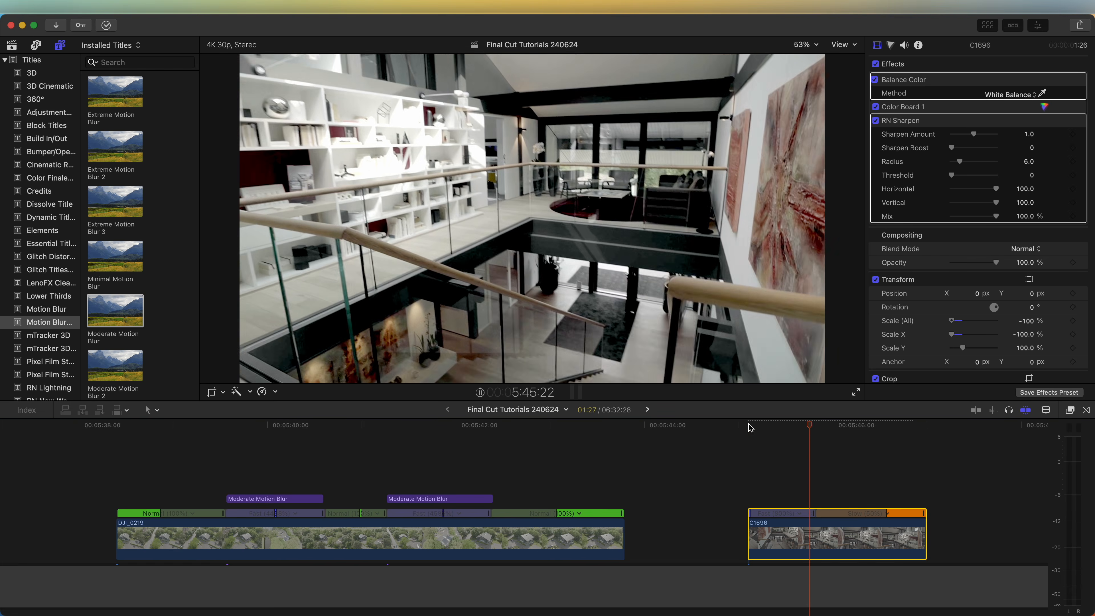
{"action": "left_click_drag", "start_coordinate": [752, 428], "coordinate": [868, 433]}
{"action": "left_click_drag", "start_coordinate": [792, 538], "coordinate": [514, 491]}
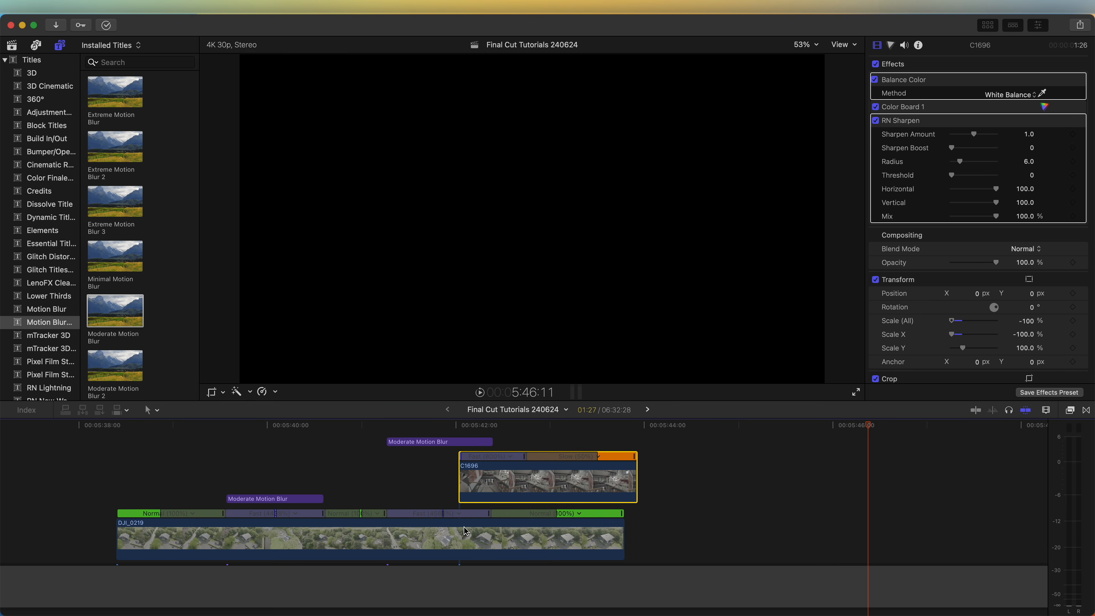
{"action": "left_click", "coordinate": [408, 425]}
{"action": "key", "text": "space"}
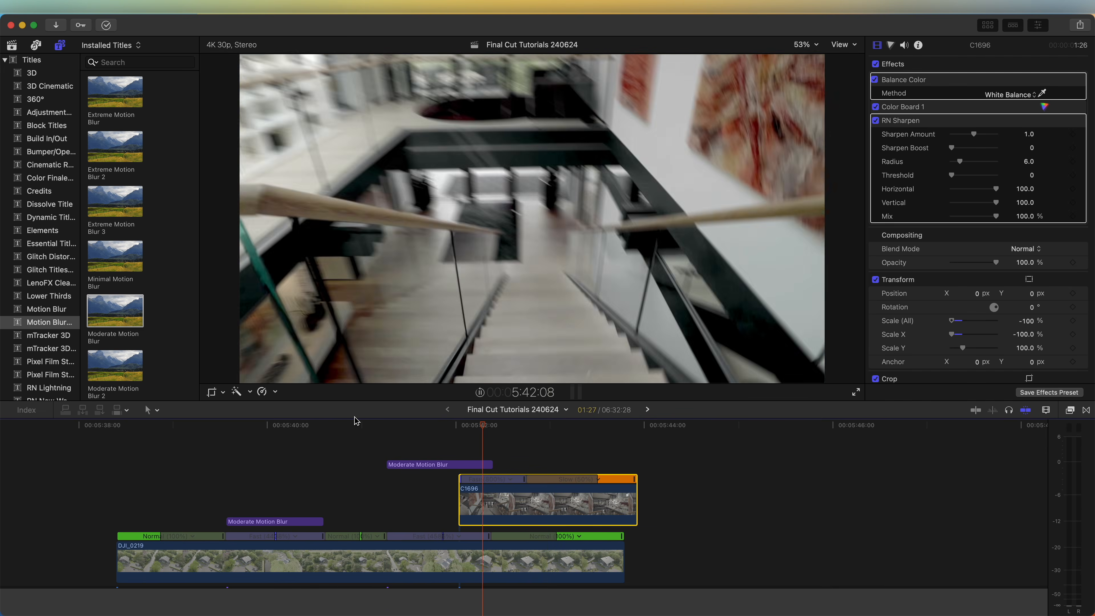
{"action": "left_click", "coordinate": [355, 417]}
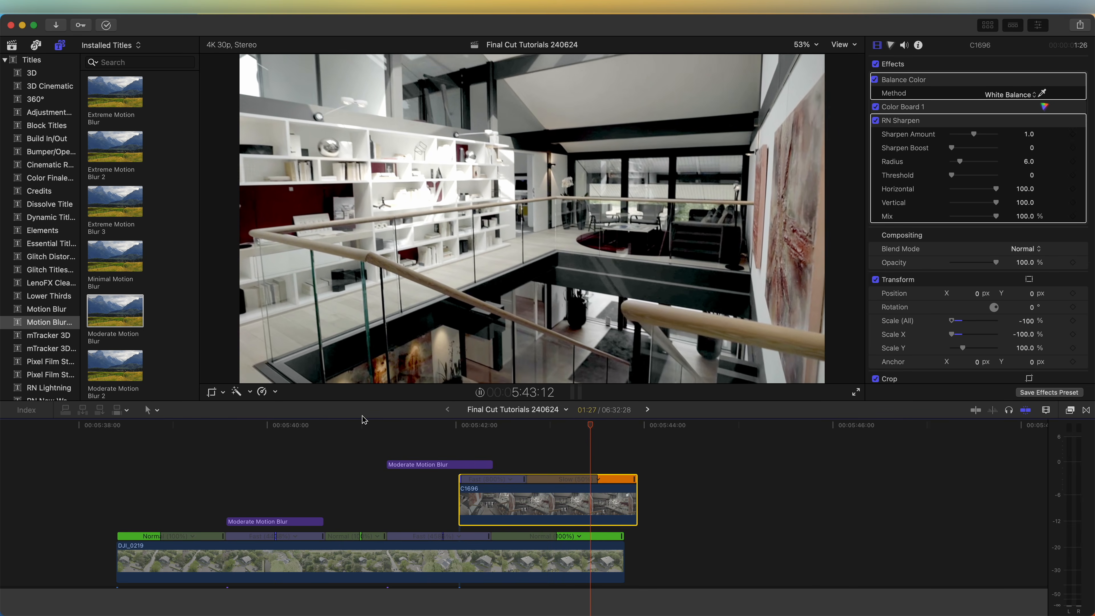
{"action": "left_click", "coordinate": [355, 422]}
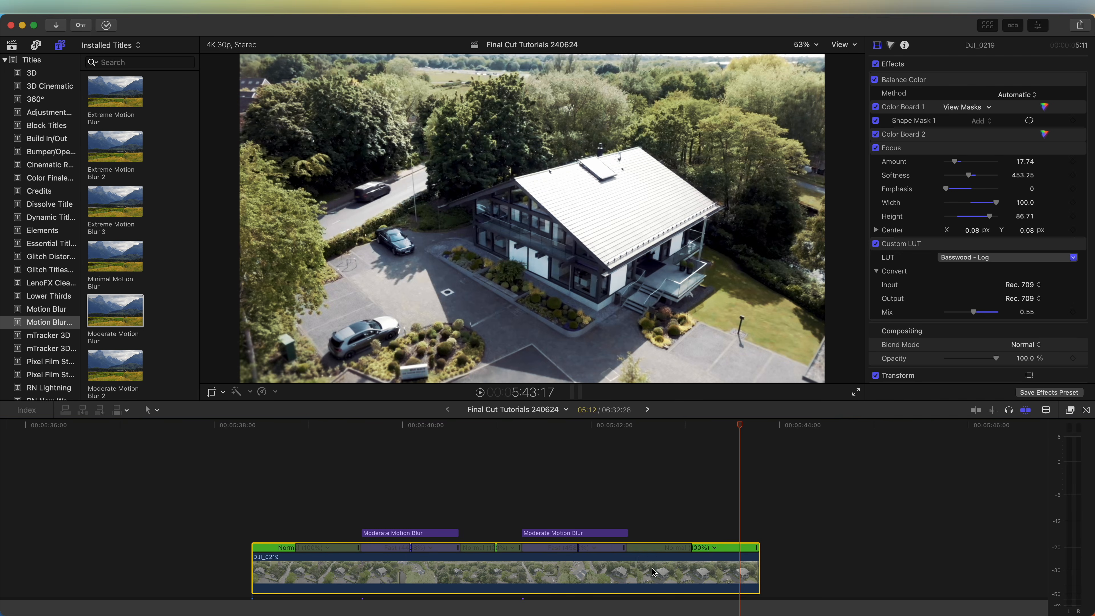
Duplicate the DJI_0219 clip directly above itself and turn the copy into a compound clip with the default name
{"action": "left_click_drag", "start_coordinate": [652, 569], "coordinate": [651, 528]}
{"action": "scroll", "coordinate": [650, 528], "scroll_direction": "right", "scroll_amount": 4}
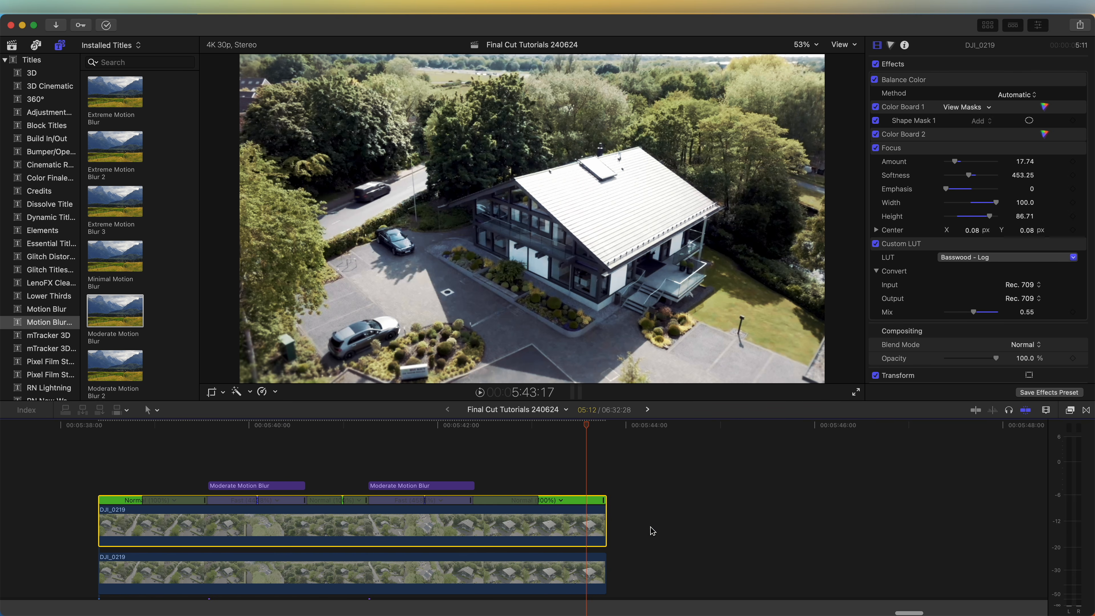
{"action": "right_click", "coordinate": [518, 522]}
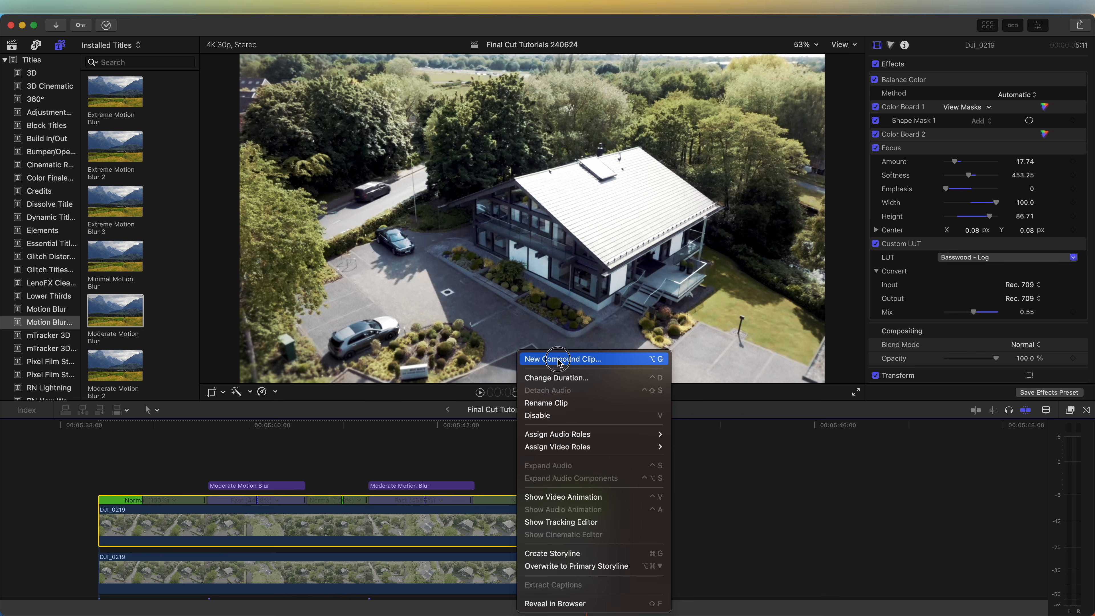
{"action": "left_click", "coordinate": [539, 360]}
{"action": "key", "text": "Return"}
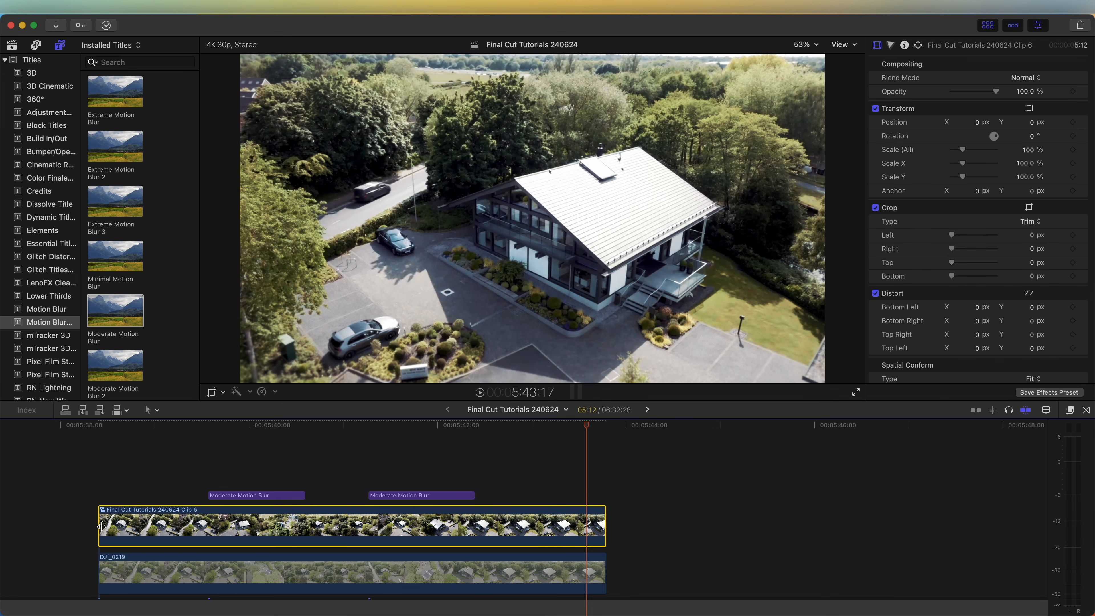
Trim the start of the compound clip so it lasts 1:12 and apply the mRotoAI effect to it
{"action": "left_click_drag", "start_coordinate": [100, 526], "coordinate": [475, 524]}
{"action": "left_click", "coordinate": [1069, 410]}
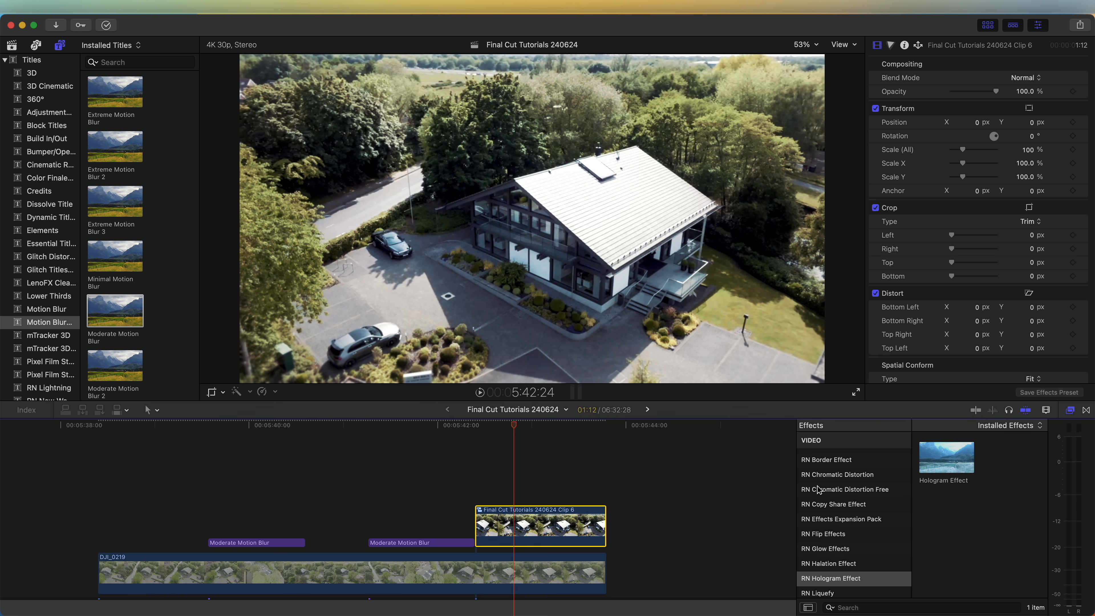
{"action": "scroll", "coordinate": [844, 507], "scroll_direction": "up", "scroll_amount": 5}
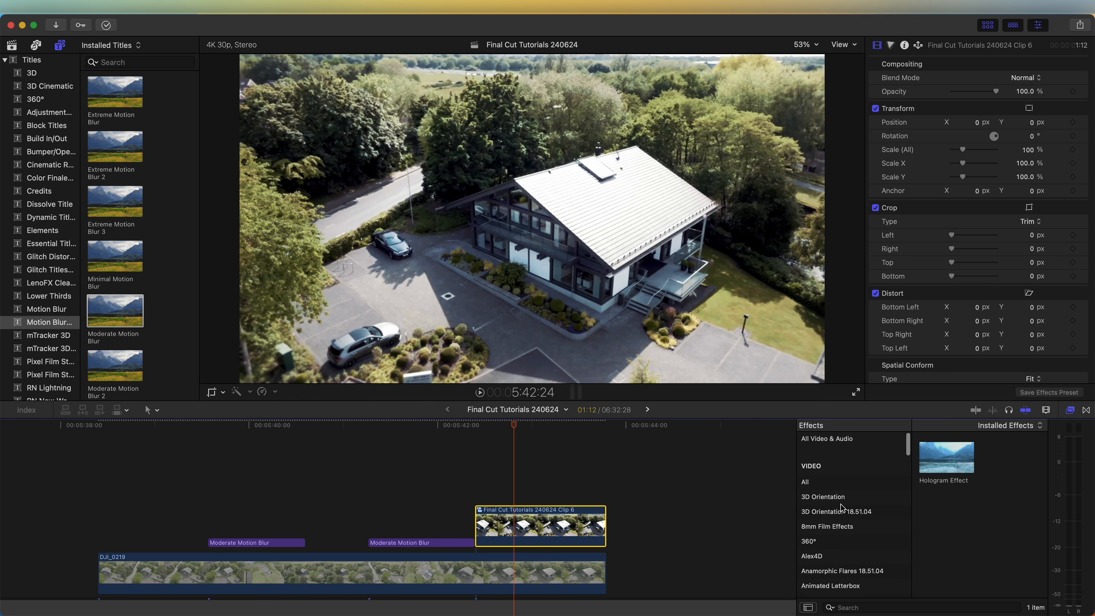
{"action": "left_click", "coordinate": [840, 473]}
{"action": "left_click_drag", "start_coordinate": [946, 463], "coordinate": [527, 530]}
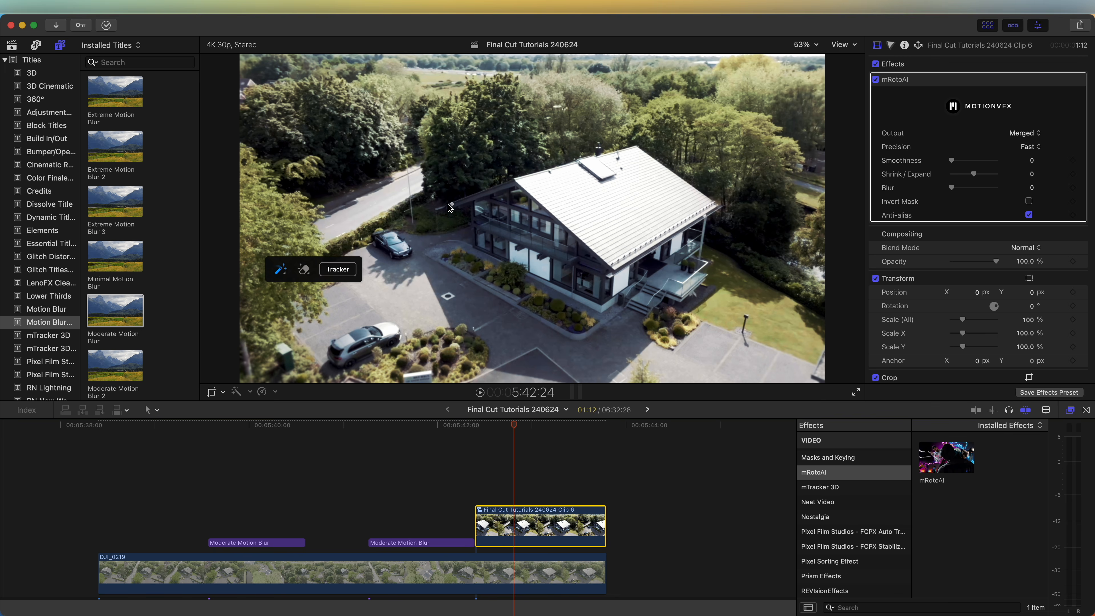
Mask the whole building, including its roof, with the mRotoAI brush and track the mask forwards
{"action": "left_click_drag", "start_coordinate": [455, 205], "coordinate": [467, 202]}
{"action": "mouse_move", "coordinate": [564, 173]}
{"action": "left_mouse_down"}
{"action": "mouse_move", "coordinate": [611, 162]}
{"action": "mouse_move", "coordinate": [652, 176]}
{"action": "left_mouse_up"}
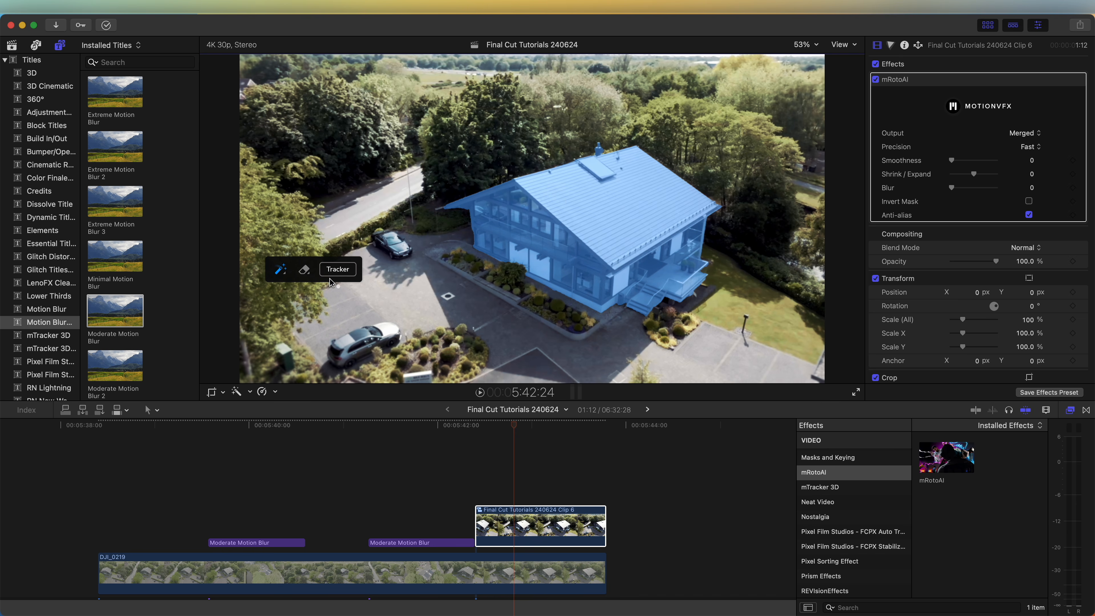
{"action": "left_click", "coordinate": [340, 270]}
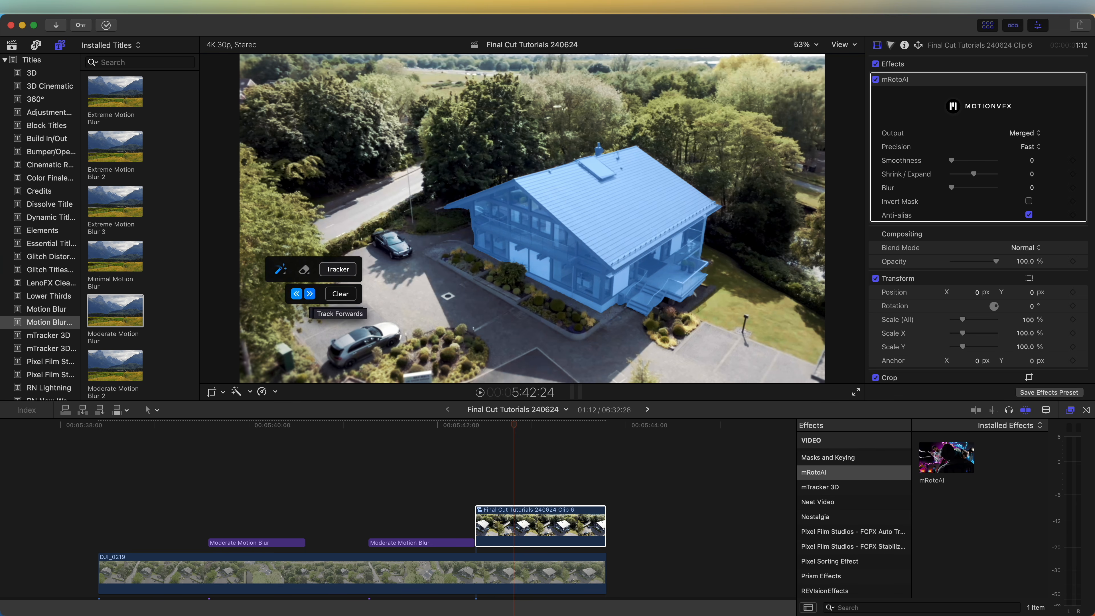
{"action": "left_click", "coordinate": [310, 294]}
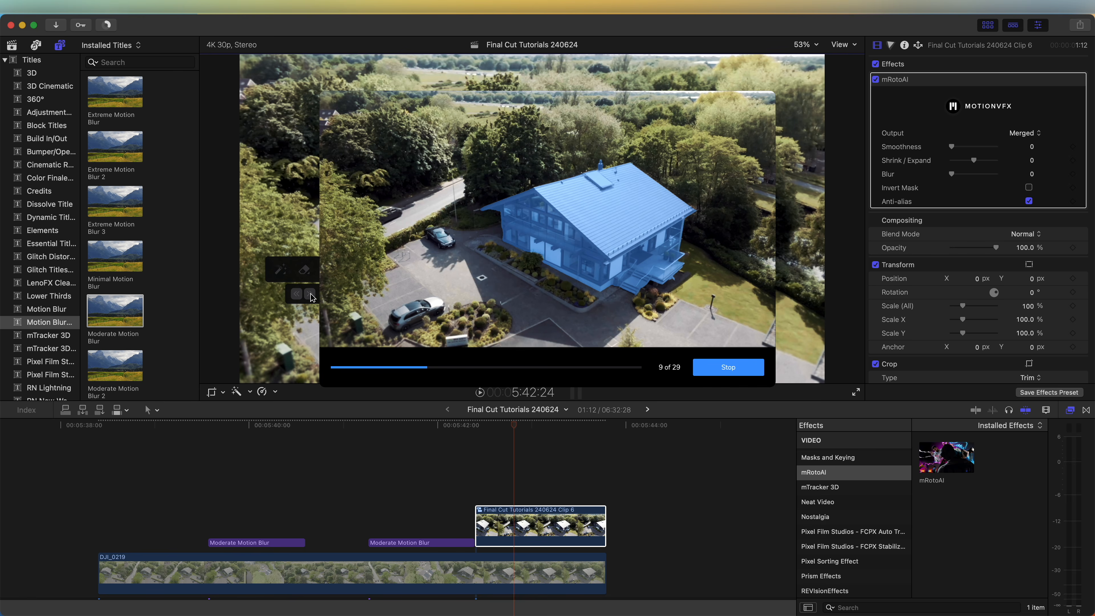
Track the building mask backwards and set the mRotoAI output to Masked Video, checking the cutout with DJI_0219 disabled
{"action": "left_click", "coordinate": [297, 294]}
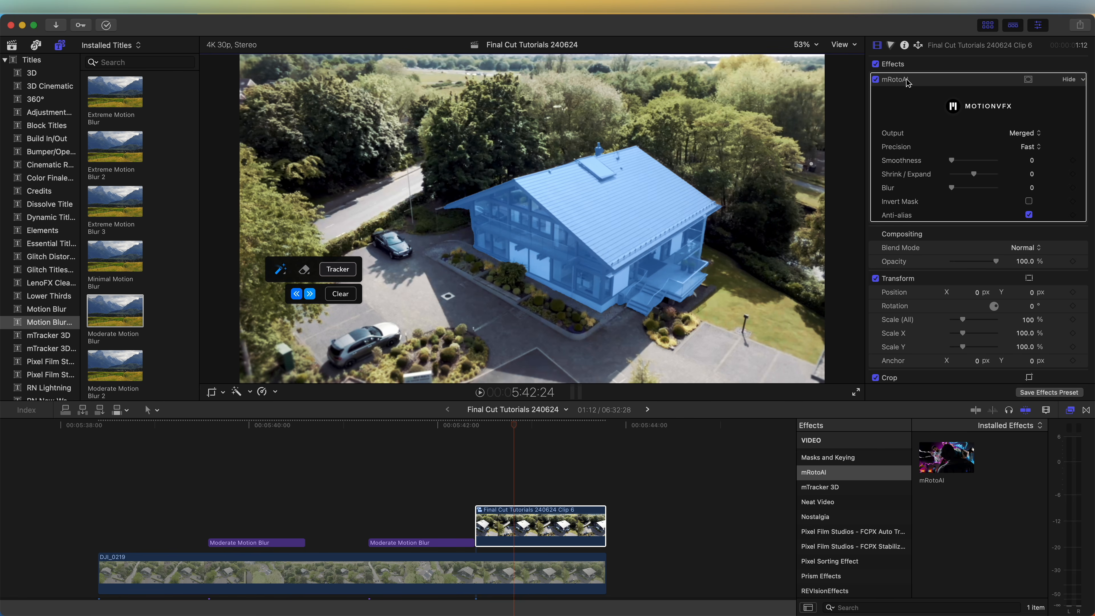
{"action": "left_click", "coordinate": [916, 85]}
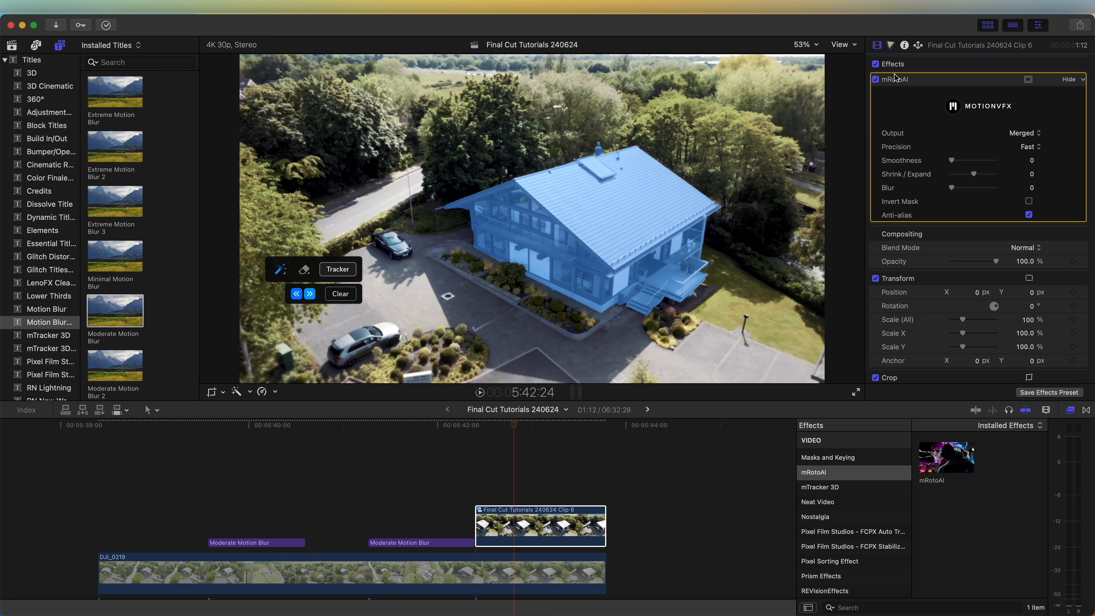
{"action": "left_click", "coordinate": [1013, 137]}
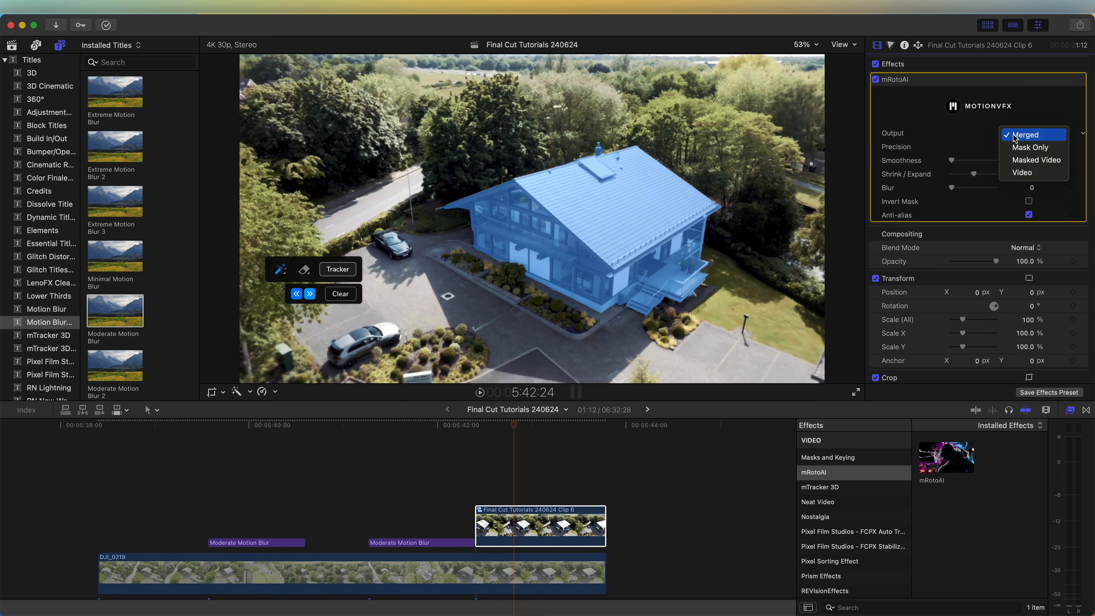
{"action": "left_click", "coordinate": [1024, 164]}
{"action": "left_click", "coordinate": [517, 557]}
{"action": "left_click_drag", "start_coordinate": [514, 425], "coordinate": [491, 433]}
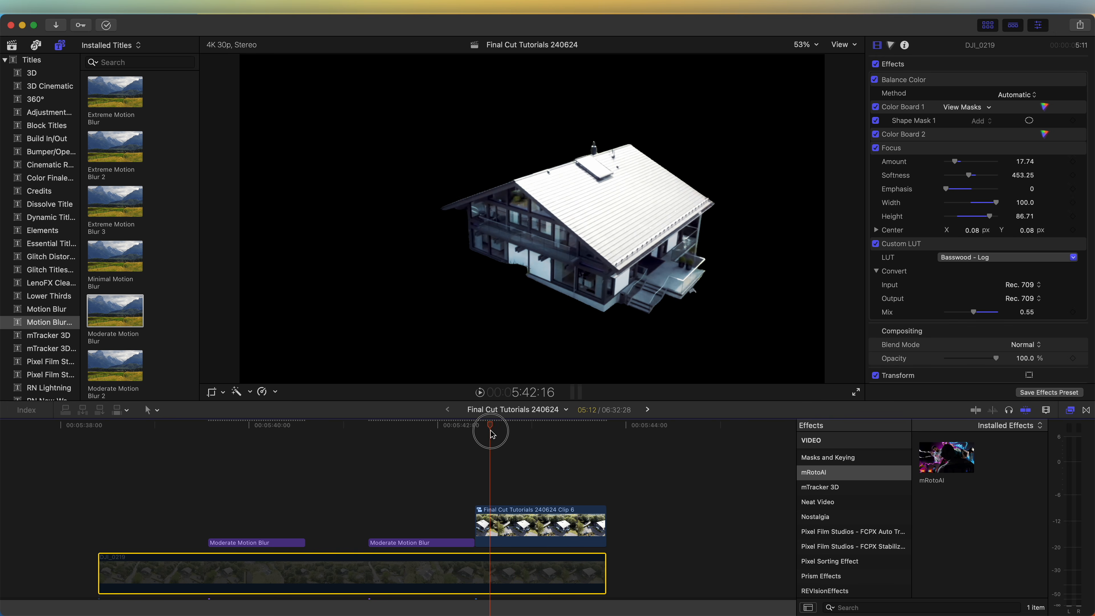
Apply the Mask Glow effect from RN Mask Glow to the masked compound clip
{"action": "left_click", "coordinate": [498, 519]}
{"action": "scroll", "coordinate": [825, 487], "scroll_direction": "down", "scroll_amount": 15}
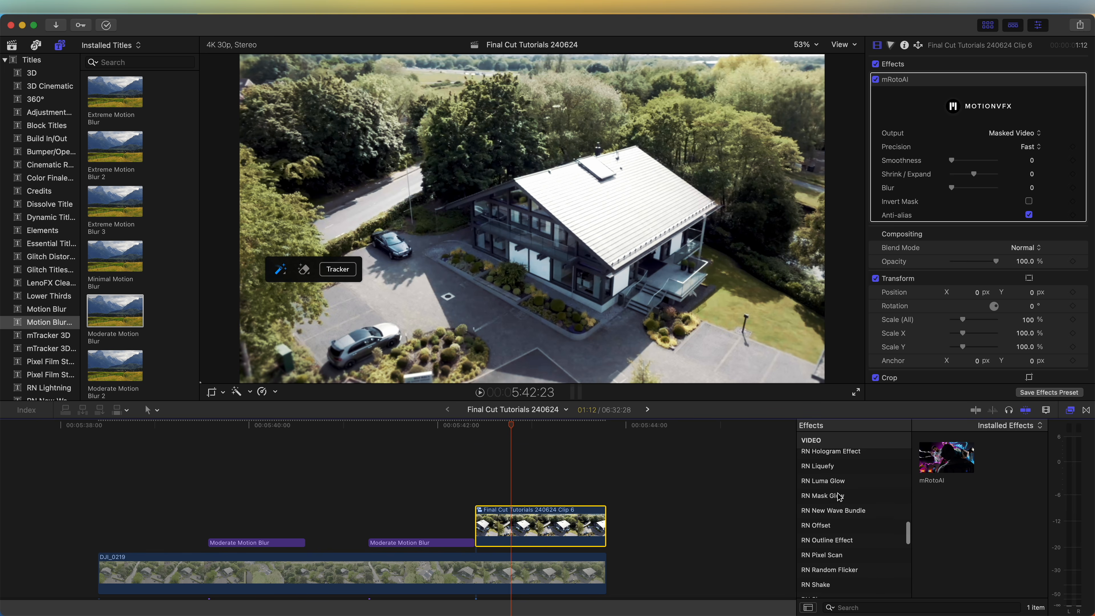
{"action": "left_click", "coordinate": [838, 496]}
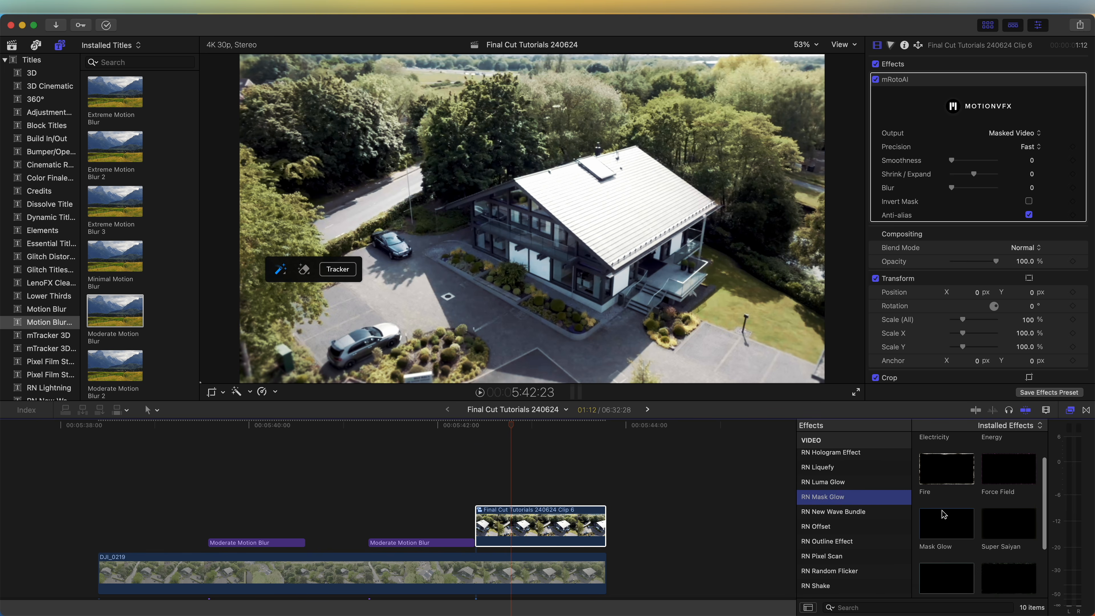
{"action": "left_click_drag", "start_coordinate": [946, 520], "coordinate": [545, 525]}
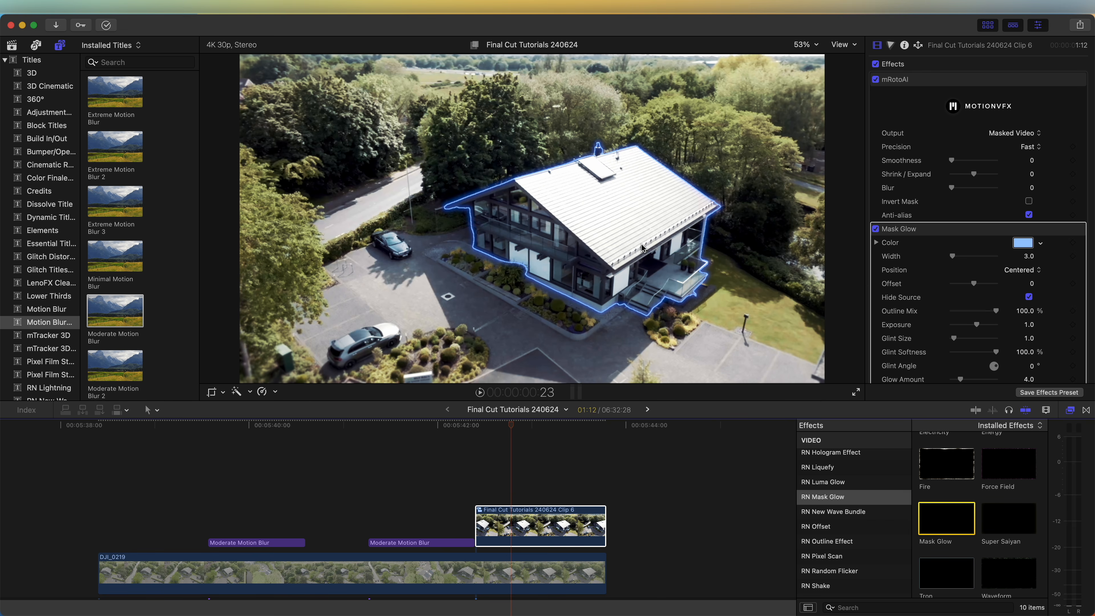
Add the Clock Wipe effect from Mask Glow Paths to the masked compound clip
{"action": "scroll", "coordinate": [990, 307], "scroll_direction": "down", "scroll_amount": 3}
{"action": "scroll", "coordinate": [922, 542], "scroll_direction": "down", "scroll_amount": 4}
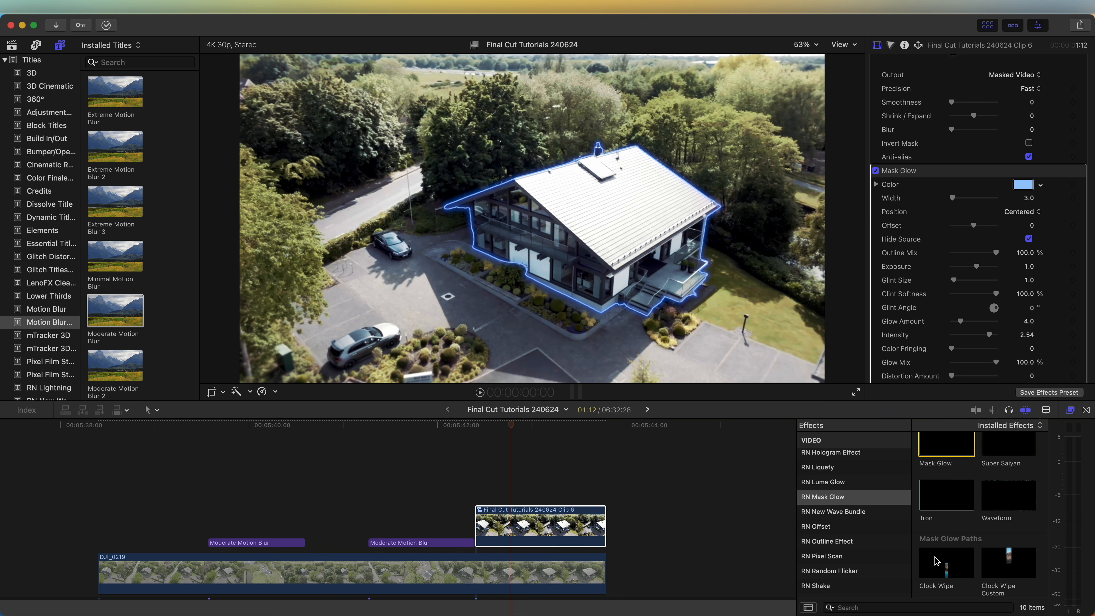
{"action": "left_click", "coordinate": [944, 566]}
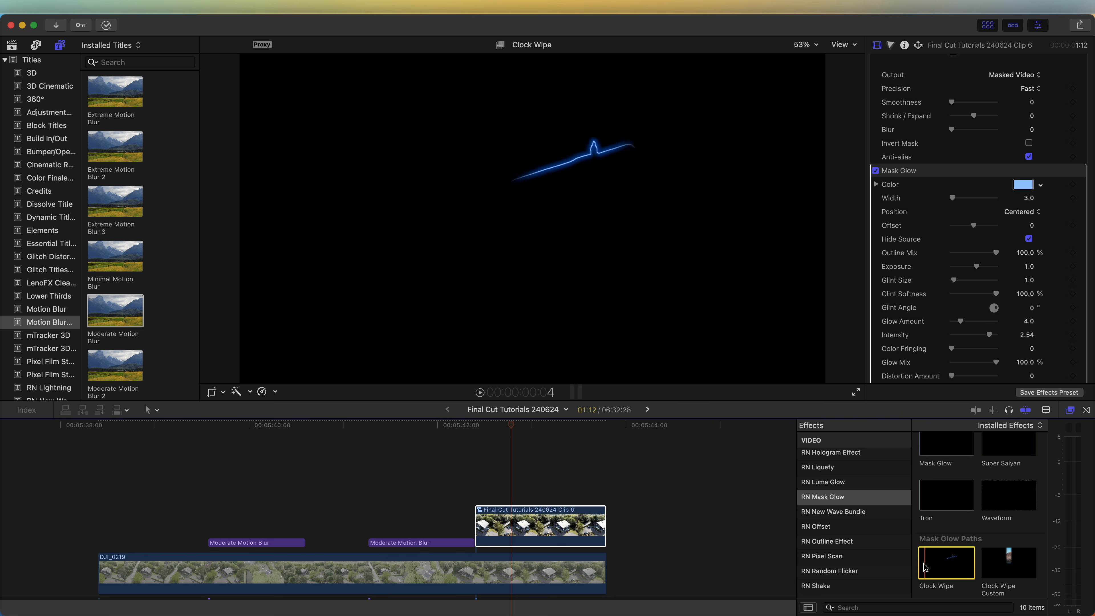
{"action": "left_click_drag", "start_coordinate": [946, 568], "coordinate": [541, 517]}
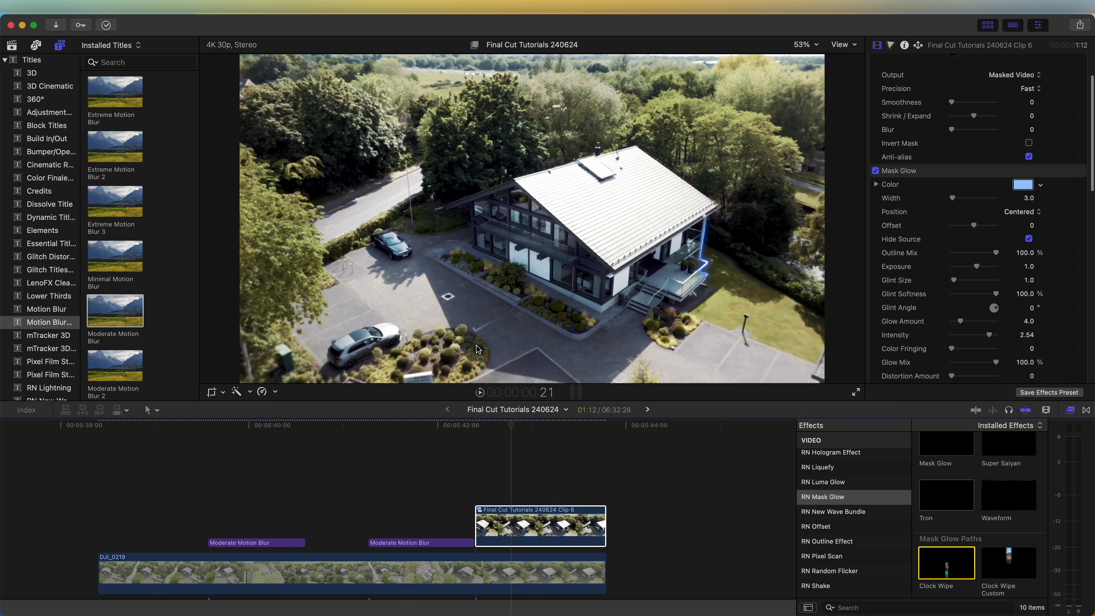
Set the Mask Glow exposure to 3.0 and the Clock Wipe Width.Size to 184, and play the outline from the compound clip's start
{"action": "scroll", "coordinate": [1072, 318], "scroll_direction": "down", "scroll_amount": 5}
{"action": "scroll", "coordinate": [1056, 308], "scroll_direction": "down", "scroll_amount": 2}
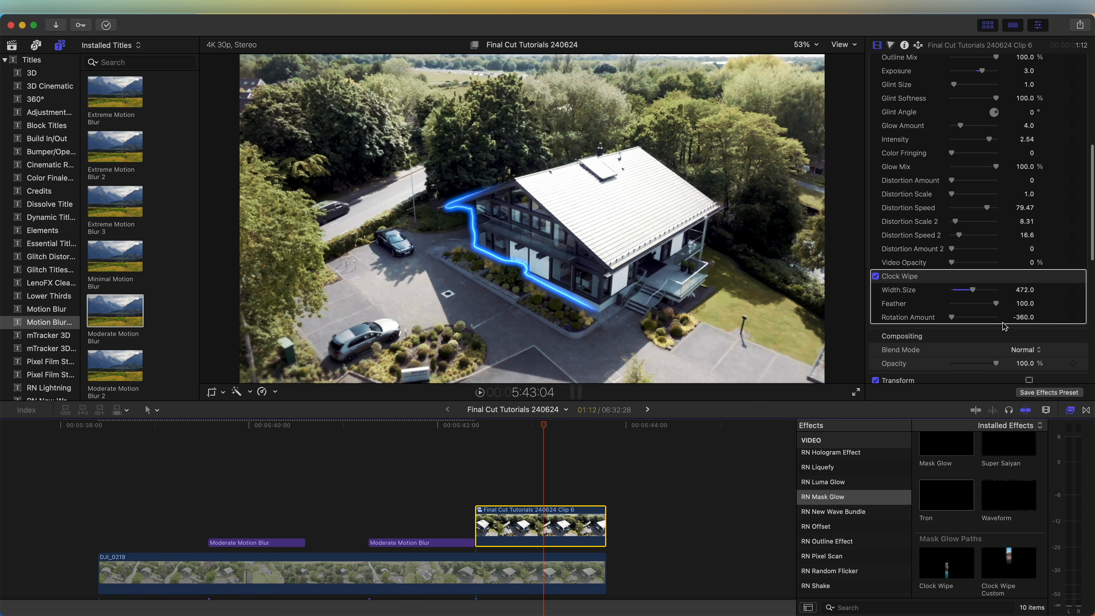
{"action": "mouse_move", "coordinate": [952, 313]}
{"action": "left_mouse_down"}
{"action": "mouse_move", "coordinate": [990, 319]}
{"action": "mouse_move", "coordinate": [953, 317]}
{"action": "left_mouse_up"}
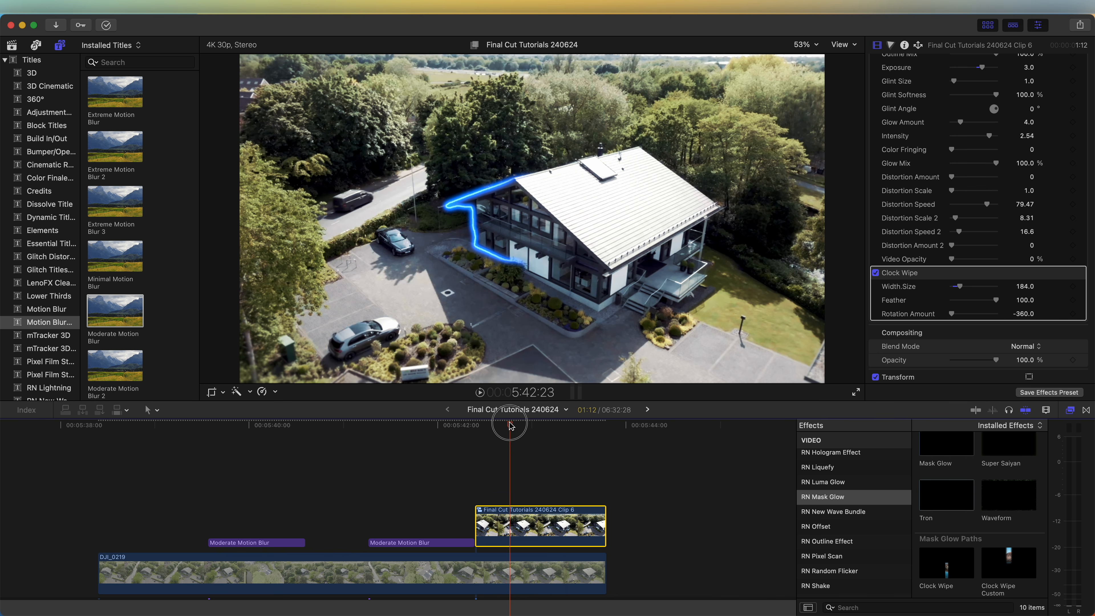
{"action": "left_click", "coordinate": [475, 425]}
{"action": "key", "text": "space"}
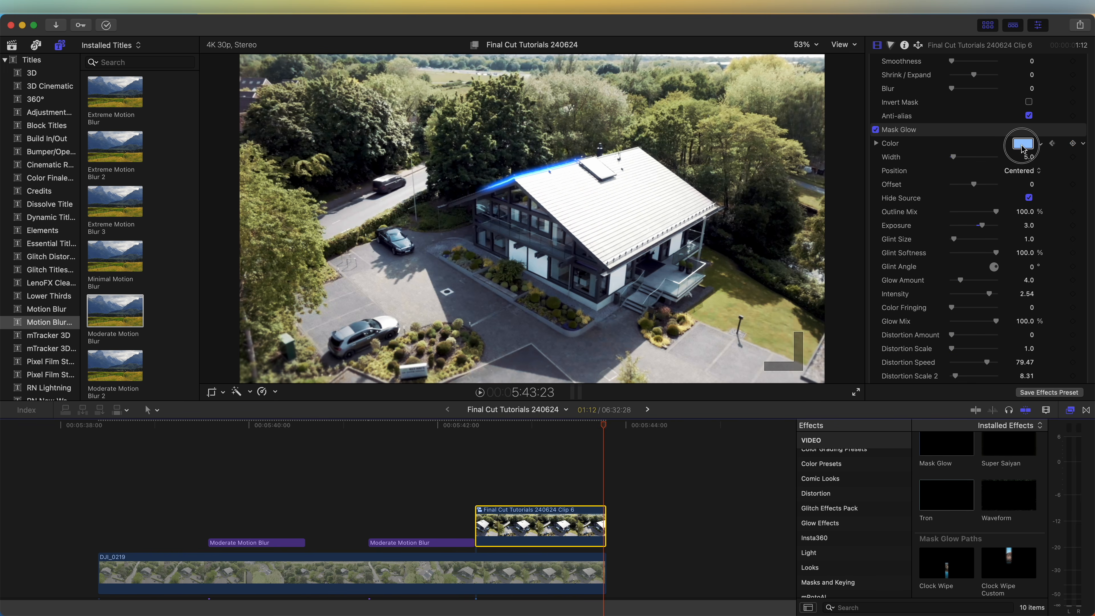
Keyframe the Mask Glow color from blue at the compound clip's start to pink towards its end
{"action": "left_click", "coordinate": [1023, 143]}
{"action": "left_click_drag", "start_coordinate": [1011, 137], "coordinate": [1055, 130]}
{"action": "left_click", "coordinate": [487, 425]}
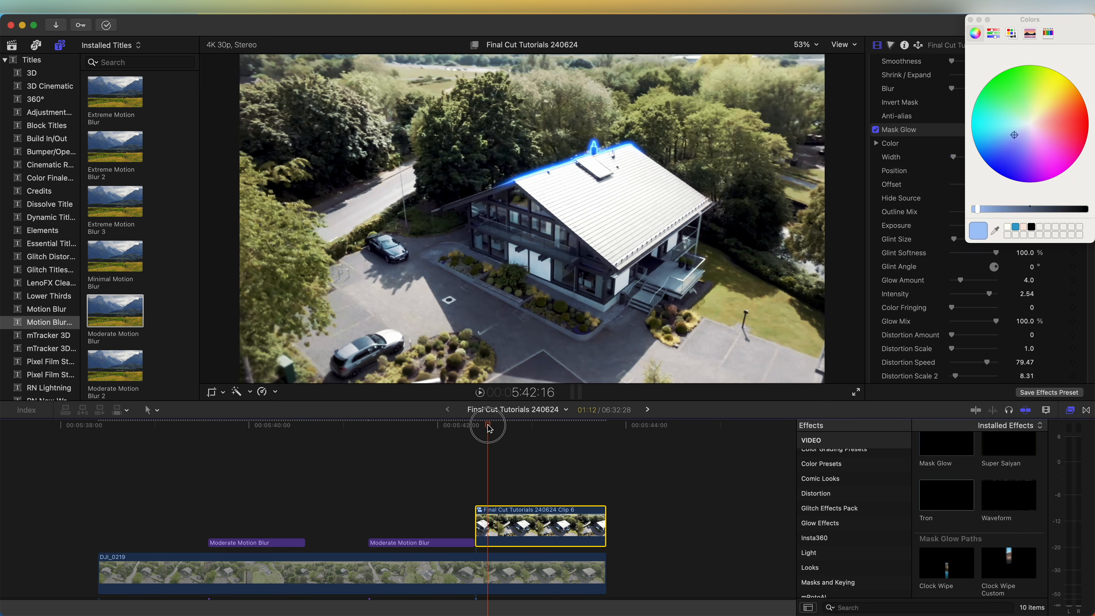
{"action": "left_click_drag", "start_coordinate": [489, 428], "coordinate": [599, 429]}
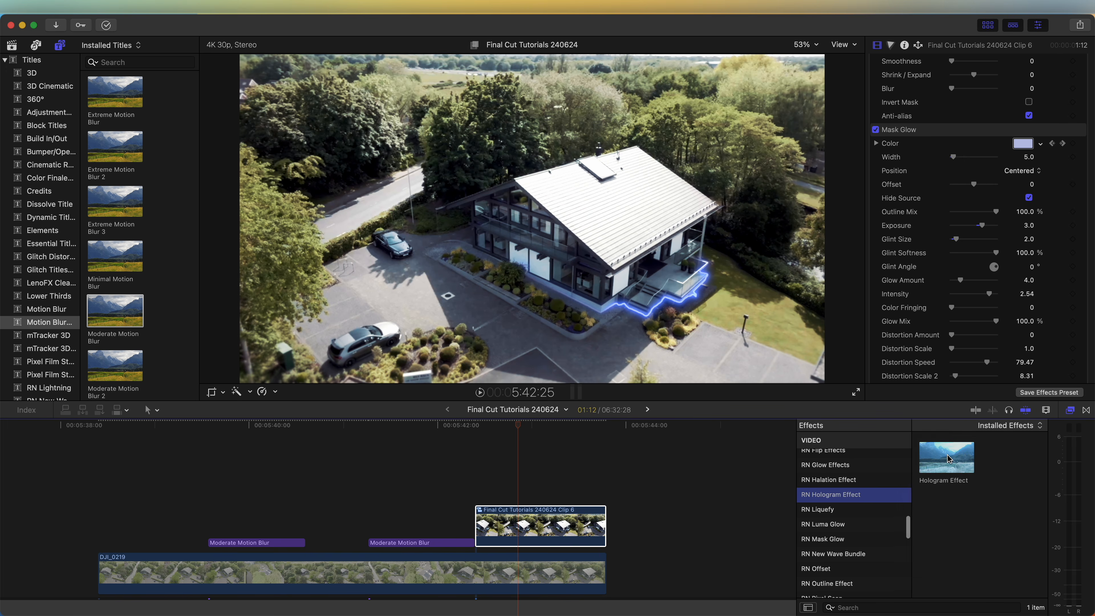
Apply the Hologram Effect to the compound clip with Tint and Waviness at 0, and play the glowing outline
{"action": "left_click_drag", "start_coordinate": [948, 458], "coordinate": [530, 518]}
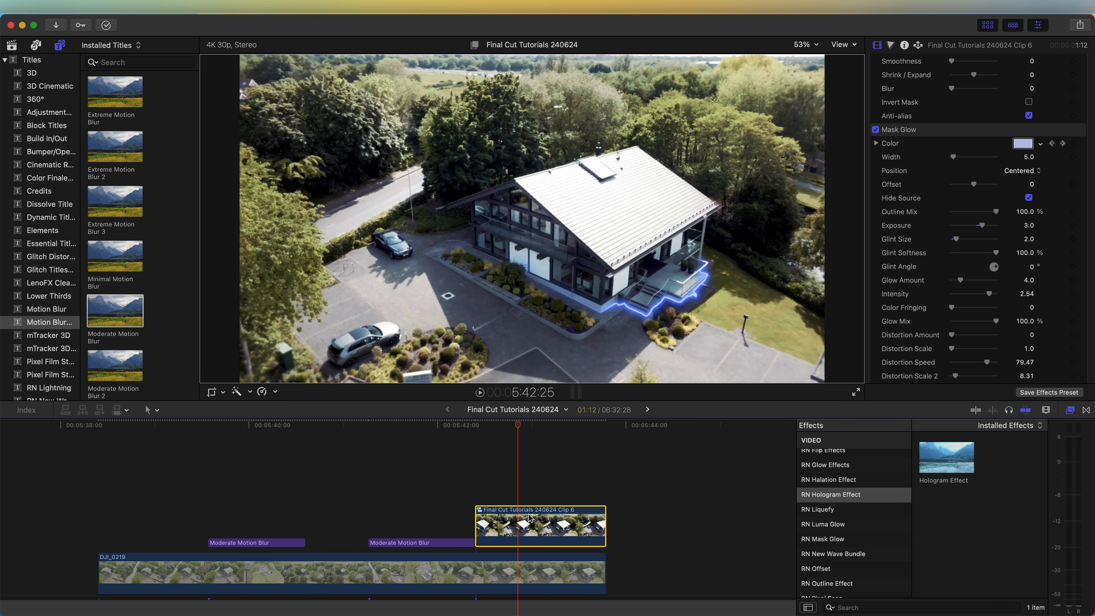
{"action": "left_click_drag", "start_coordinate": [514, 426], "coordinate": [498, 431]}
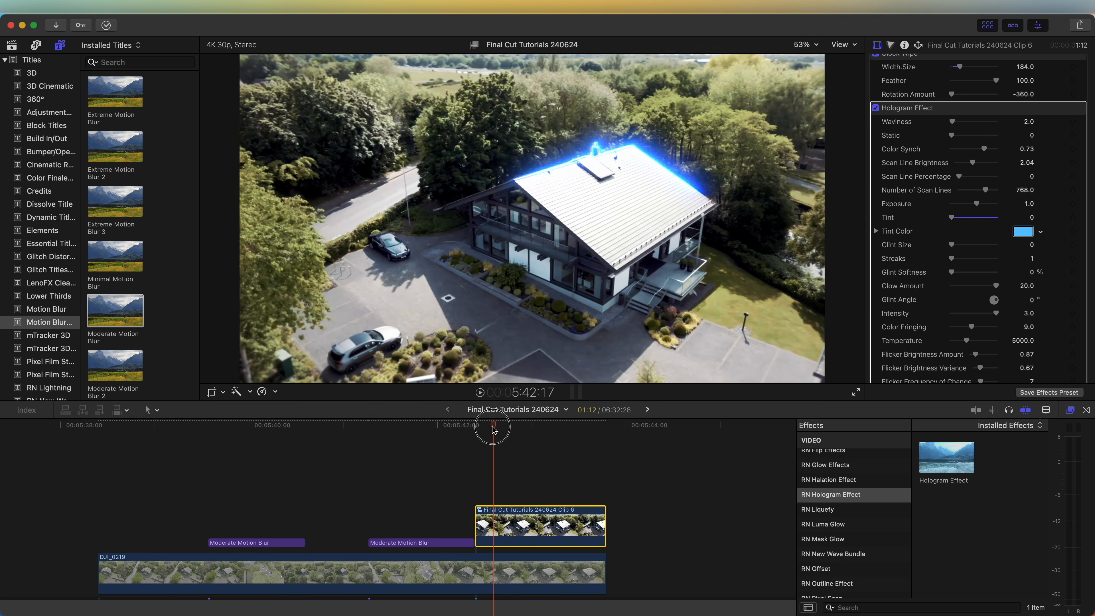
{"action": "key", "text": "space"}
{"action": "key", "text": "space"}
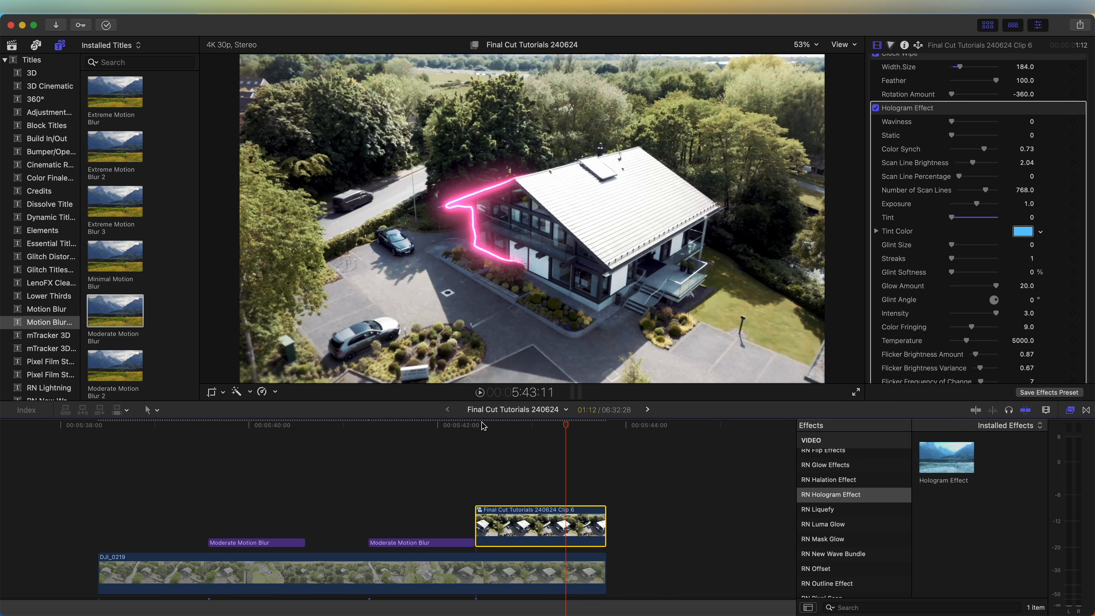